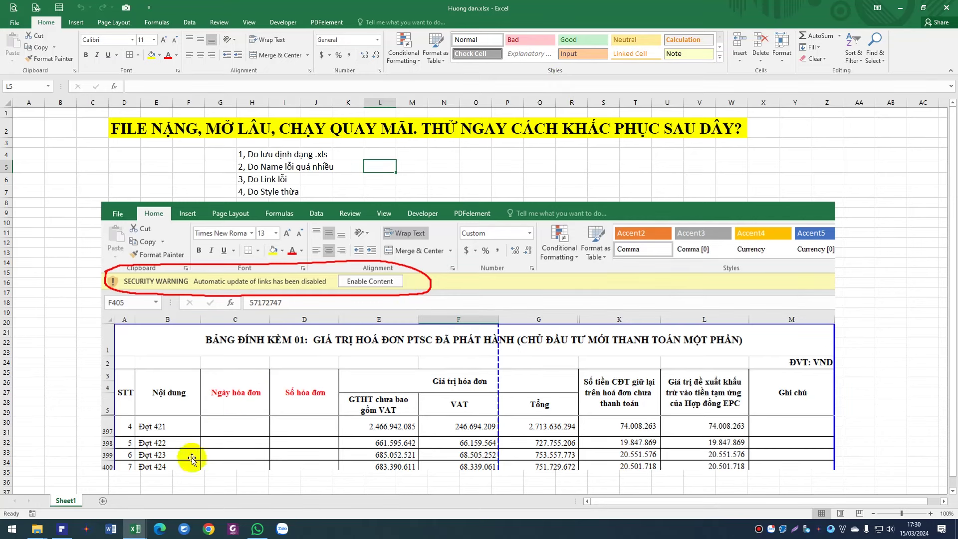
Step: Note the original 240228 proposal workbook's 575 KB size in File Explorer, then return to it
click(135, 529)
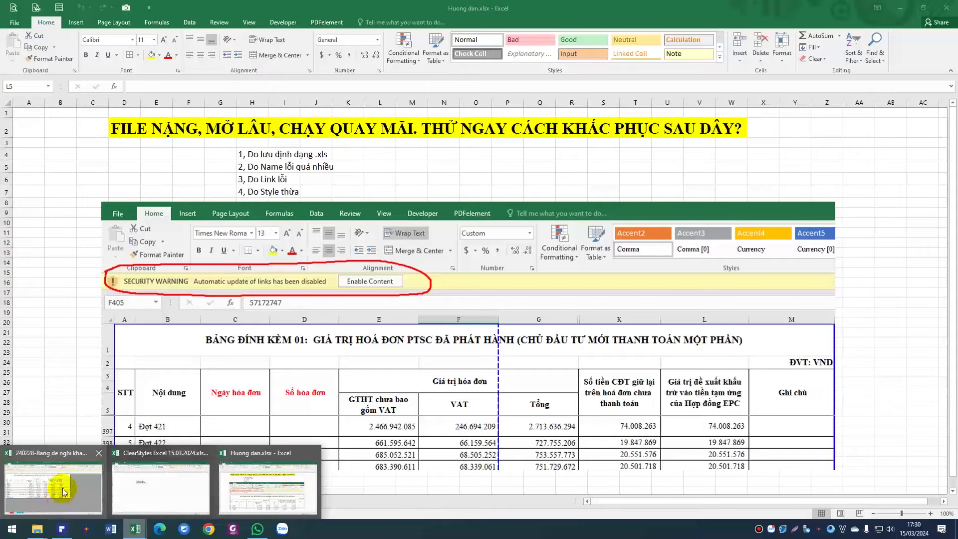
click(64, 492)
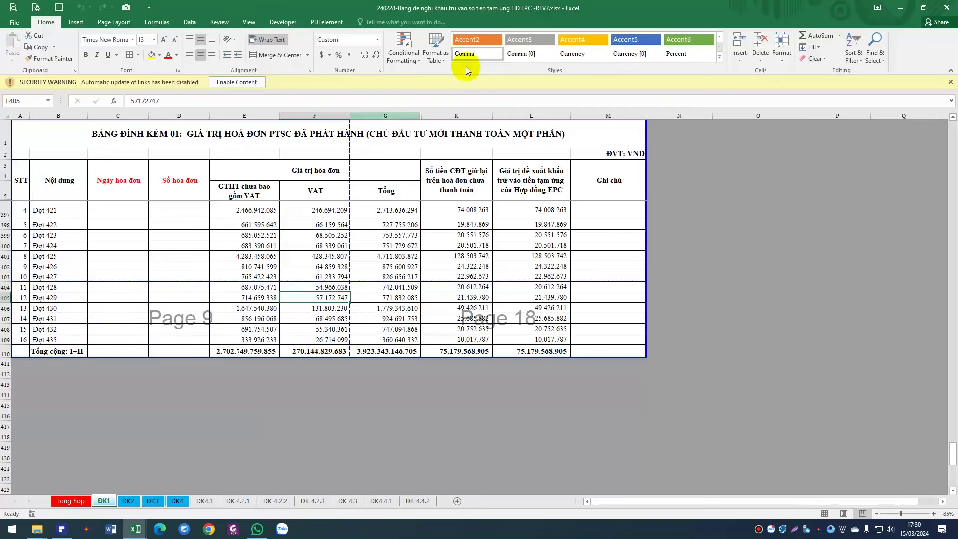
click(37, 529)
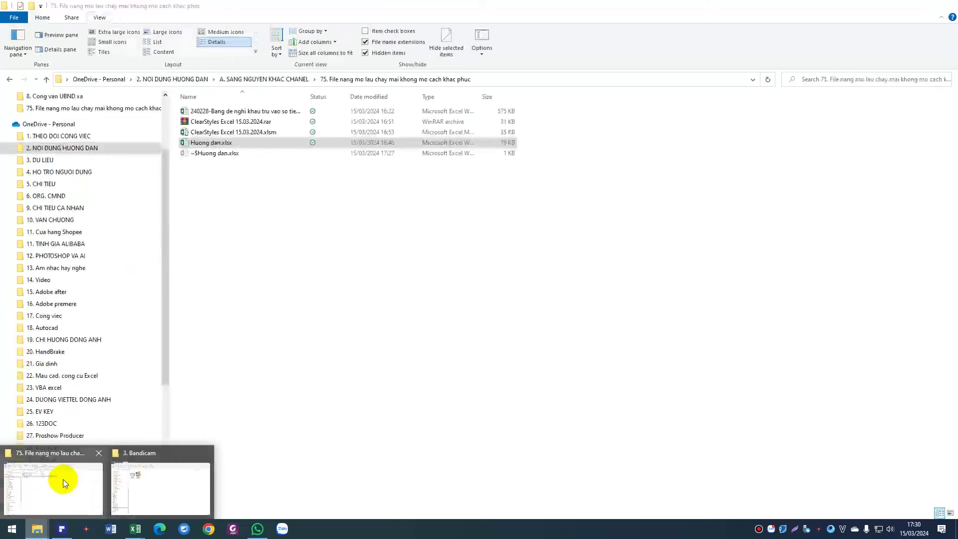
click(63, 479)
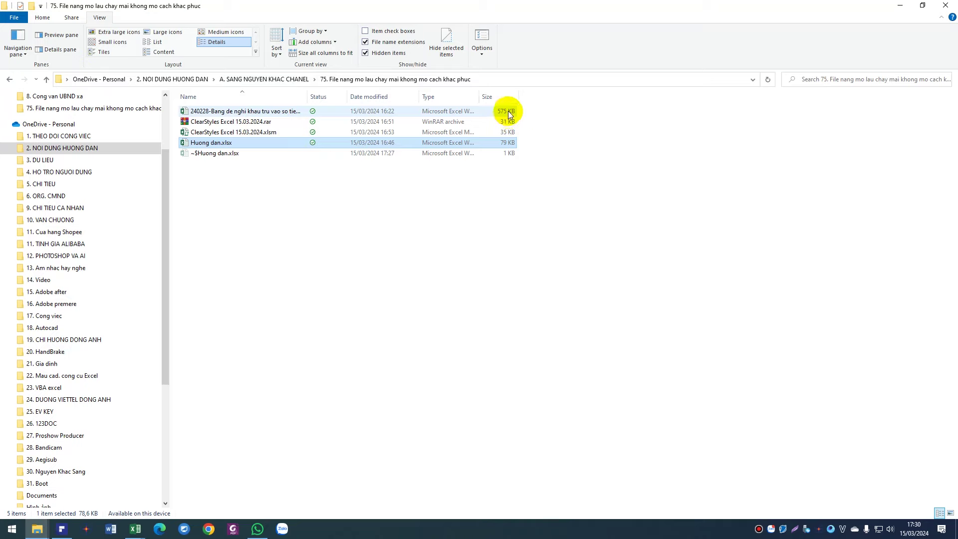
click(128, 533)
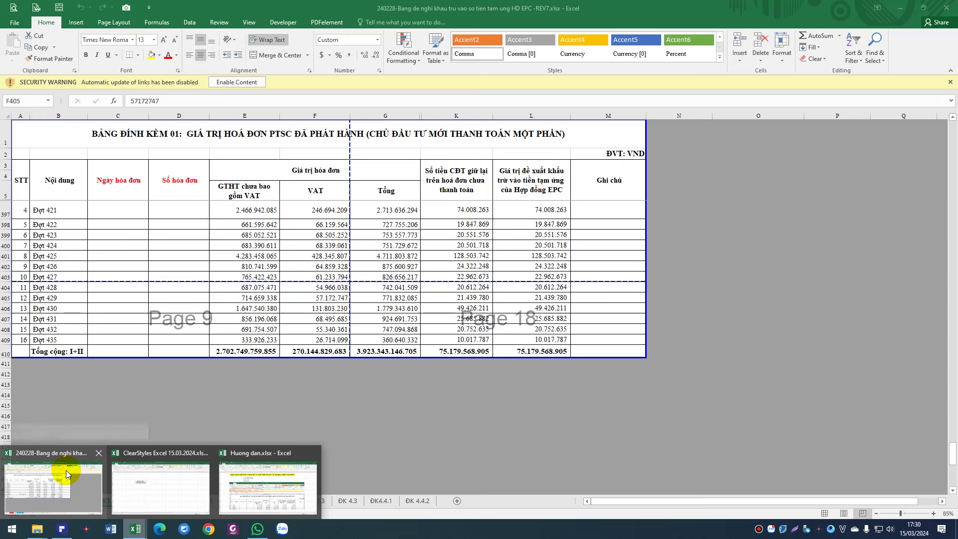
Step: Save a copy of the 240228 workbook as 123.xlsx, Excel Workbook type, in the current tutorial folder
click(66, 470)
click(15, 22)
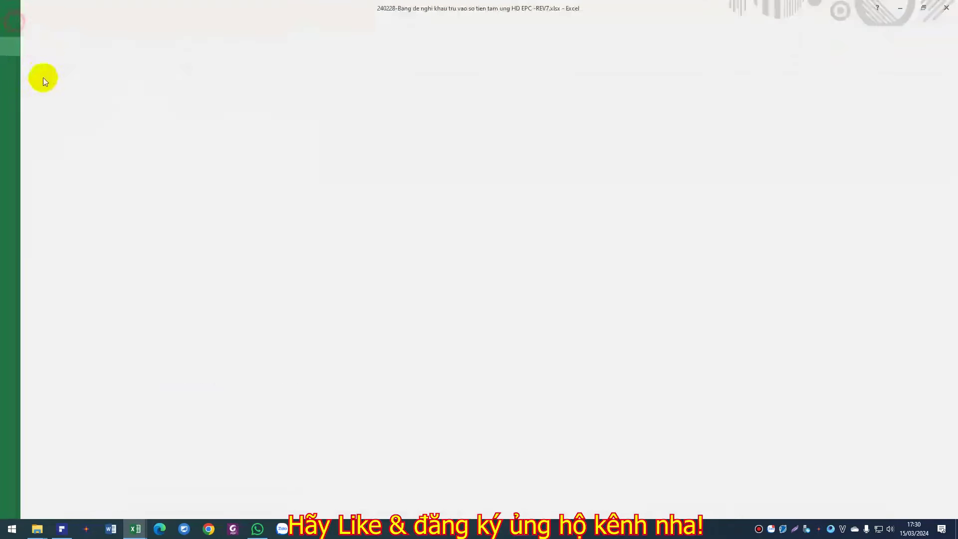
click(31, 123)
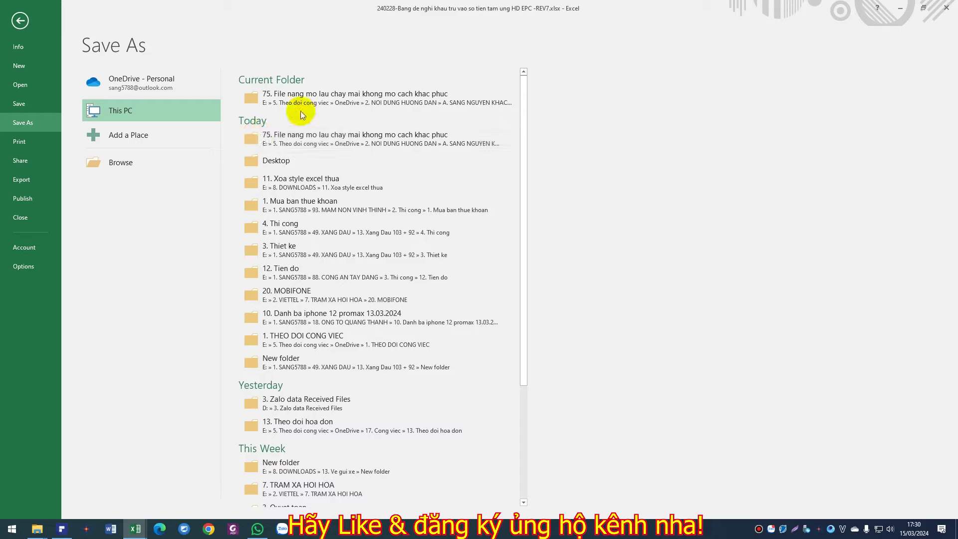
click(300, 99)
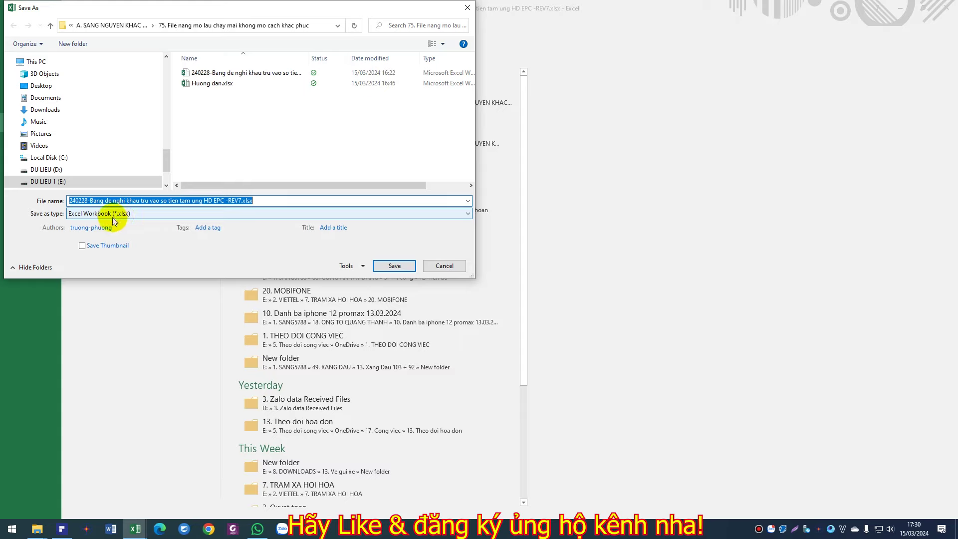
click(128, 215)
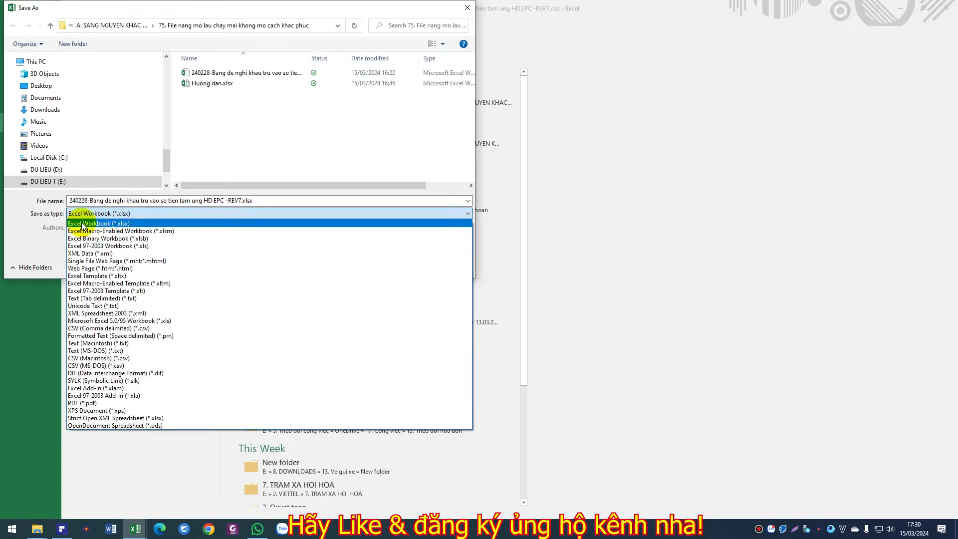
click(230, 200)
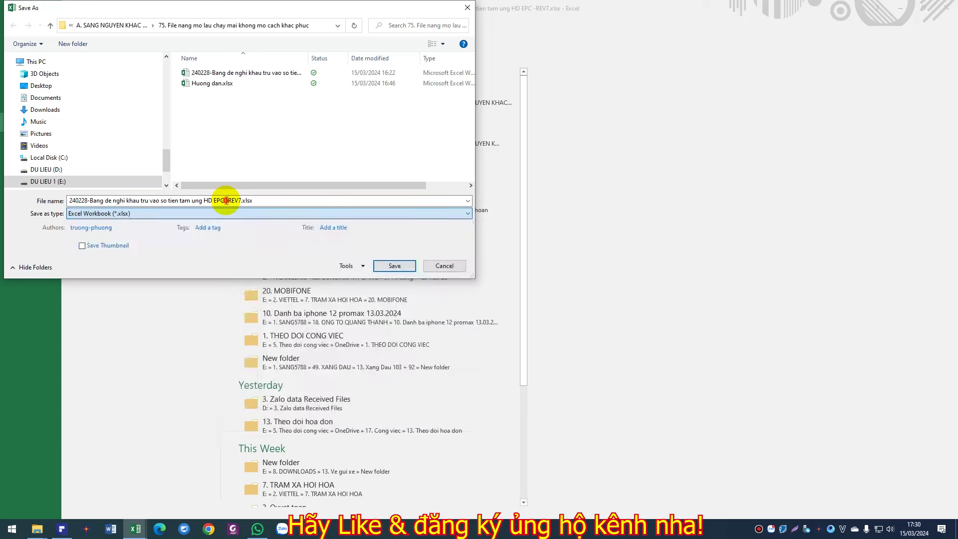
key(ctrl+a)
drag(241, 201, 37, 204)
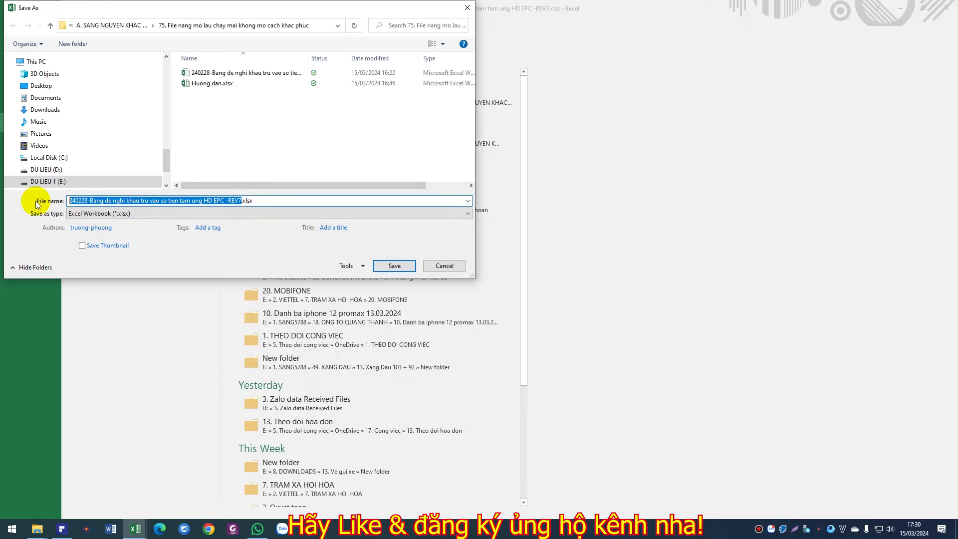
text(123)
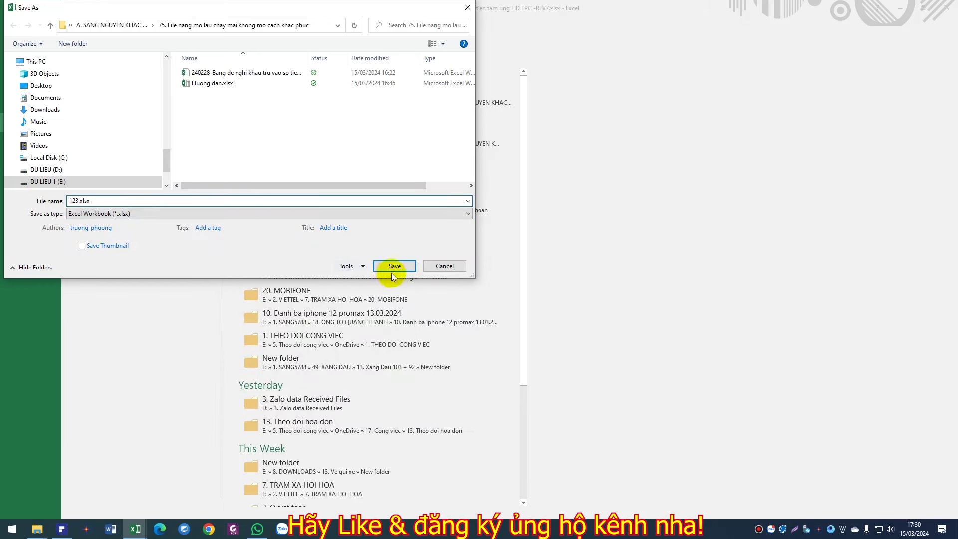
click(394, 266)
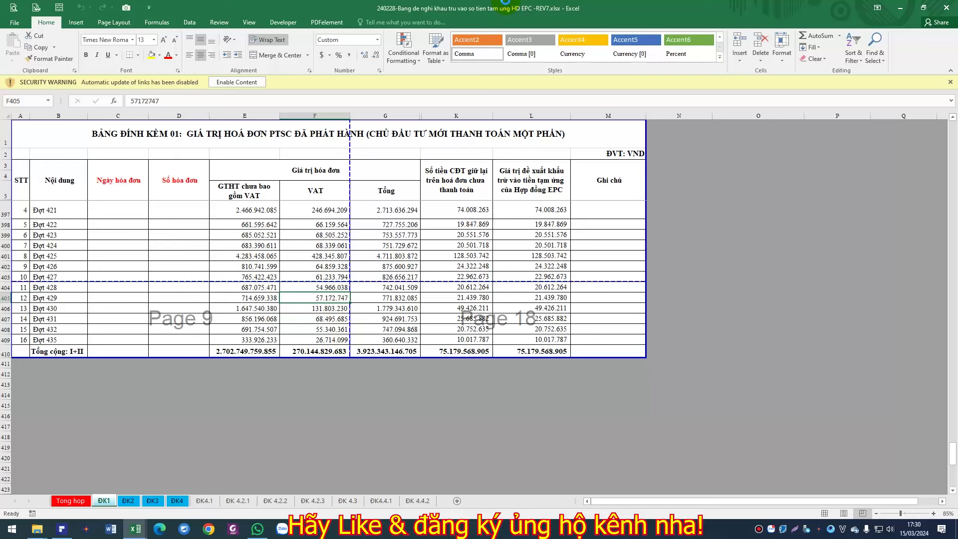
Step: Close 123.xlsx and compare its 552 KB size with the 575 KB original in File Explorer
click(947, 9)
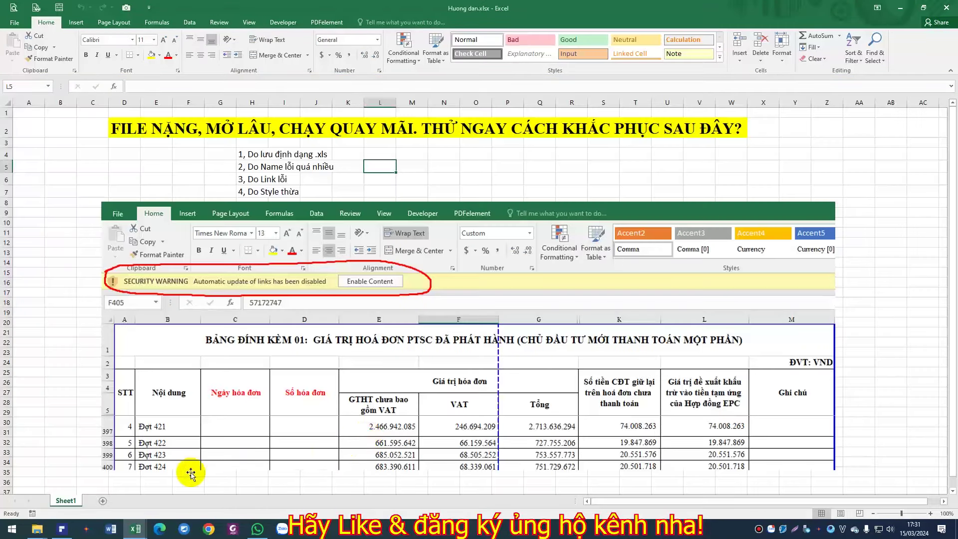
click(146, 478)
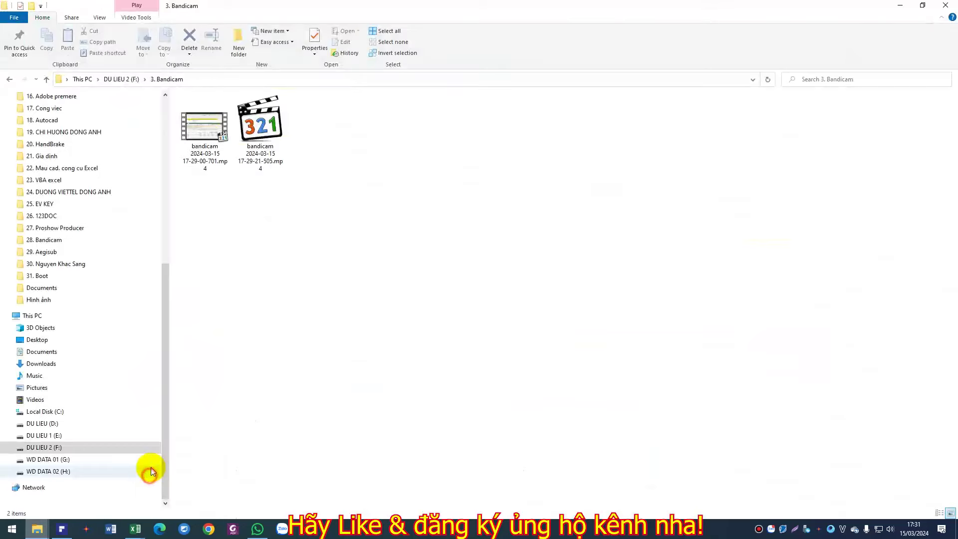
mouse_move(37, 528)
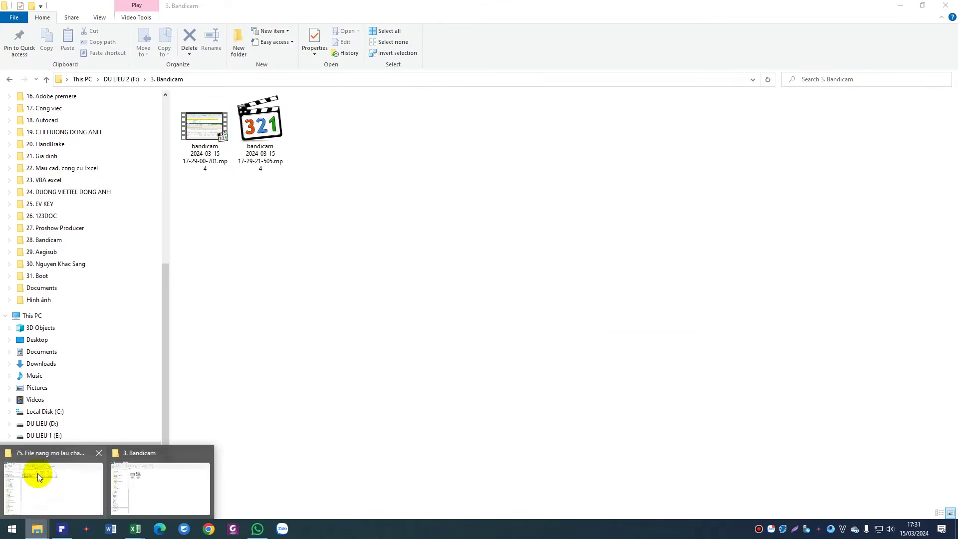
click(37, 473)
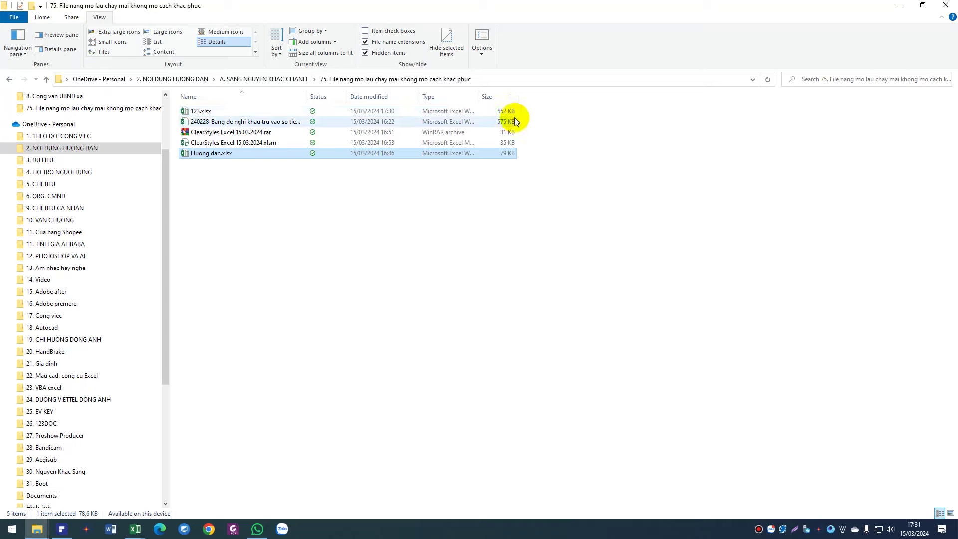
click(142, 525)
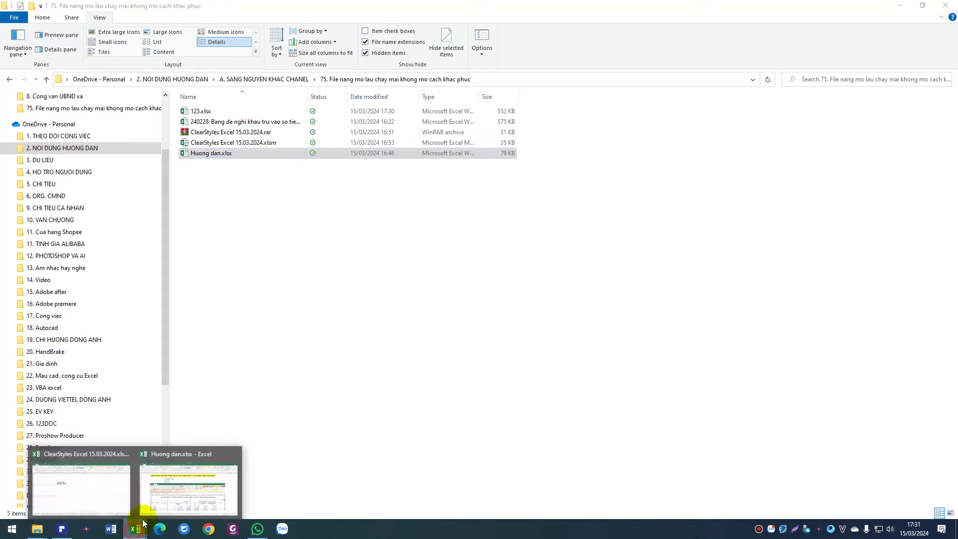
click(187, 465)
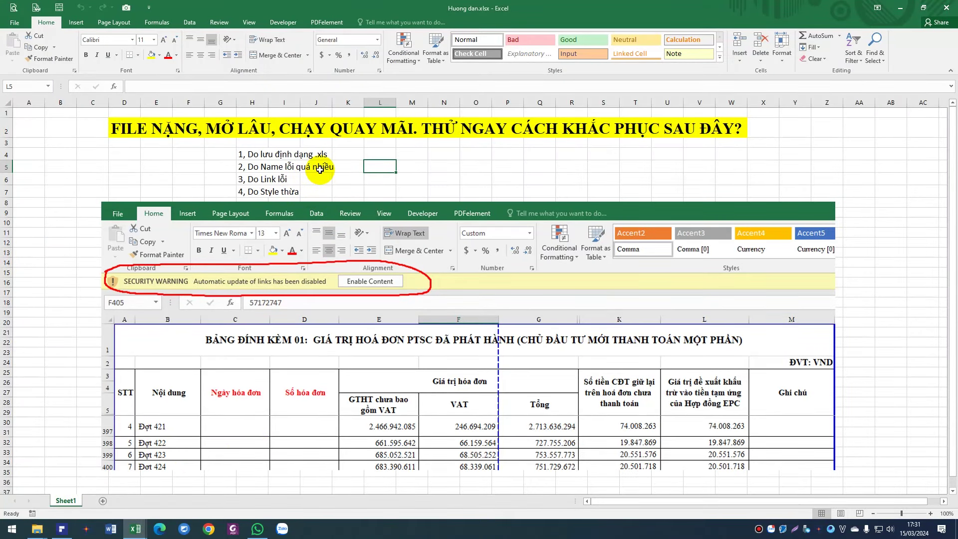
Step: Reopen 123.xlsx from the tutorial folder in Excel
click(38, 529)
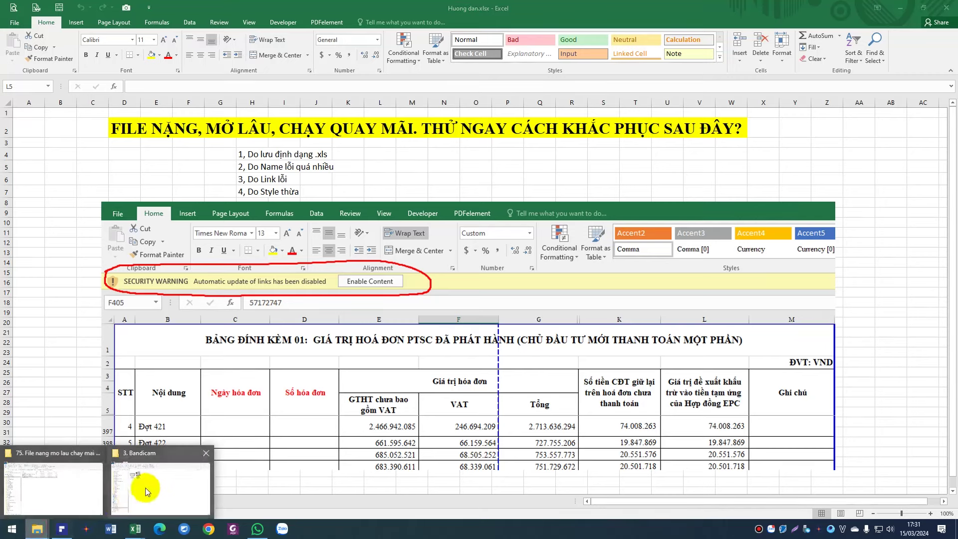
click(146, 492)
click(52, 491)
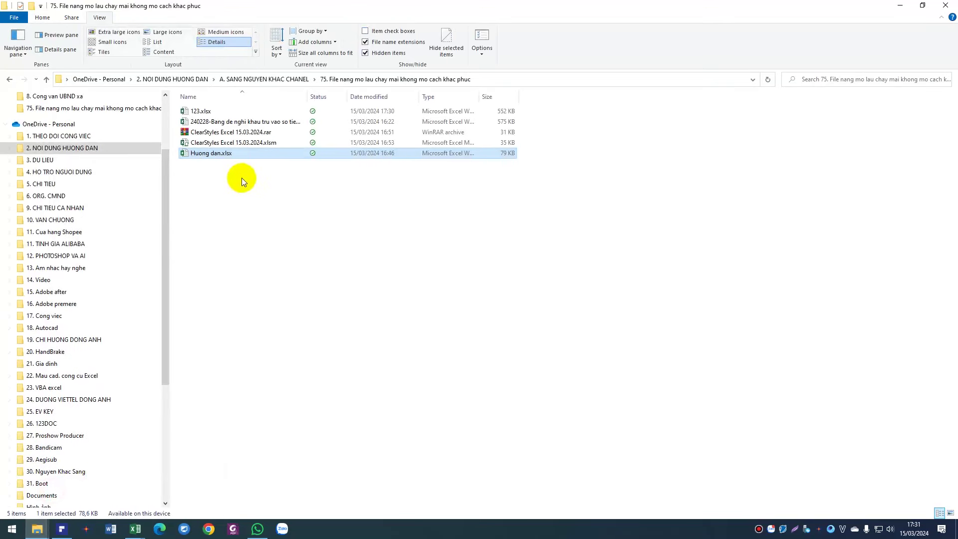
double_click(197, 111)
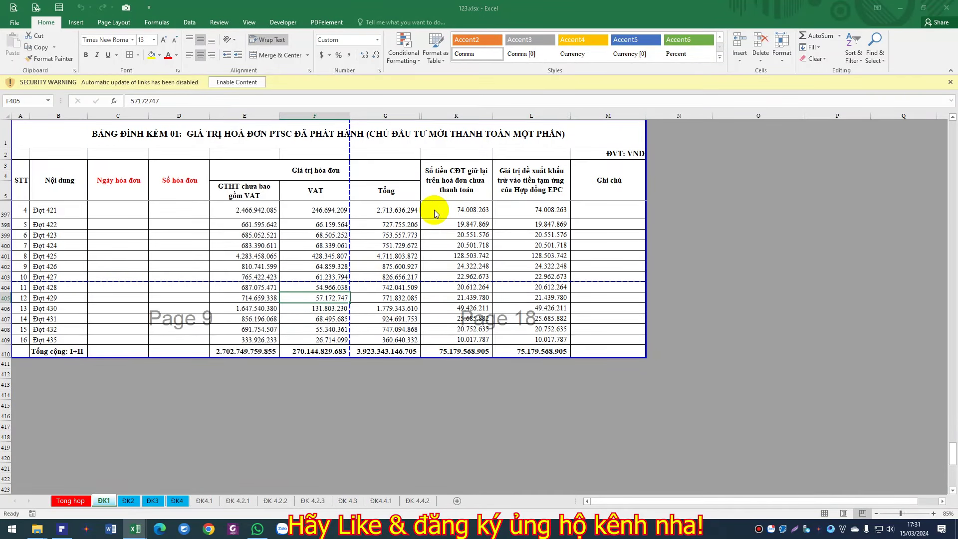
Step: In Name Manager, filter to Names with Errors and delete all #REF! and #N/A names
key(ctrl+F3)
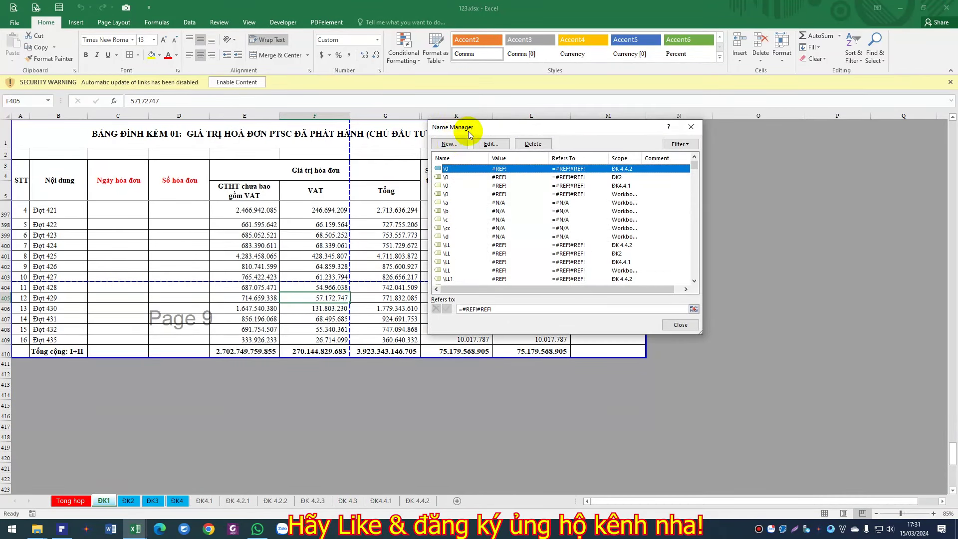
click(682, 146)
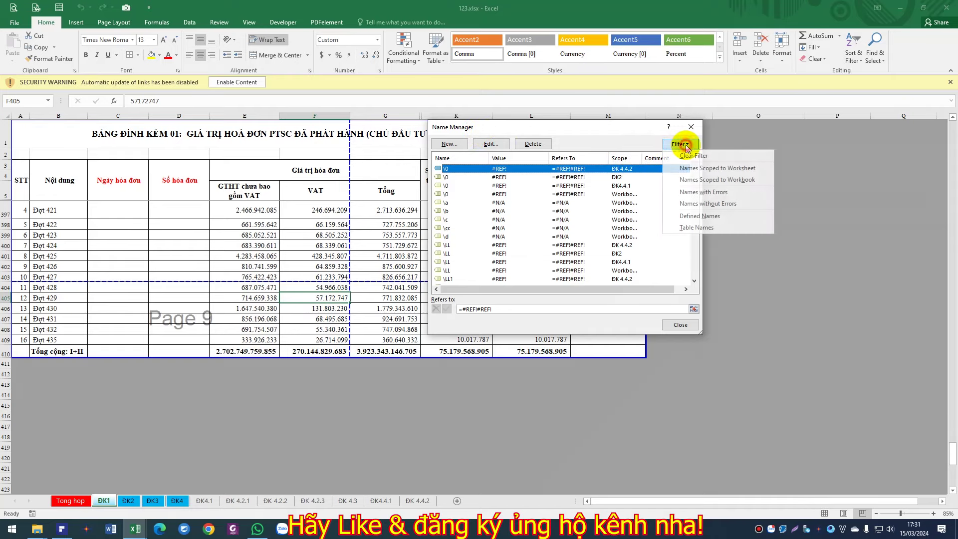
click(704, 193)
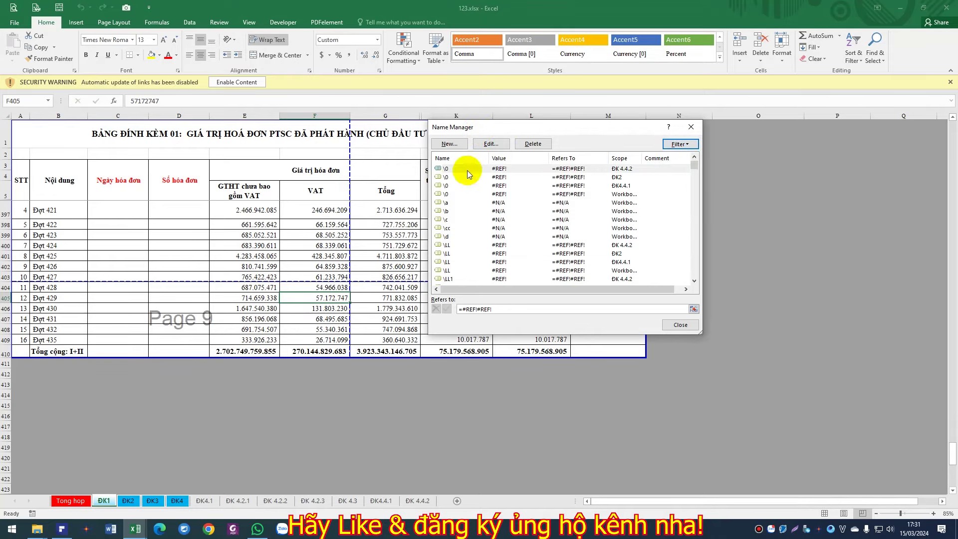
click(459, 171)
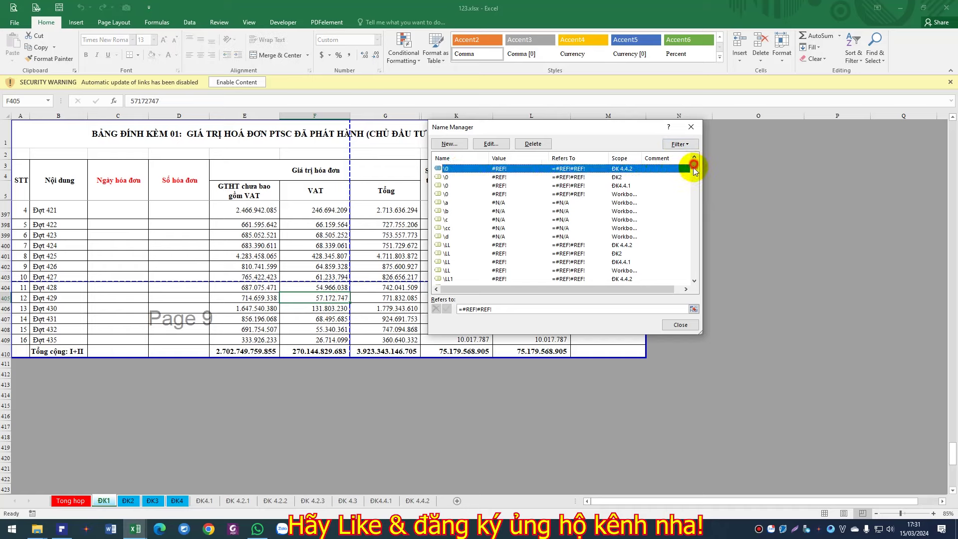
drag(694, 165, 699, 284)
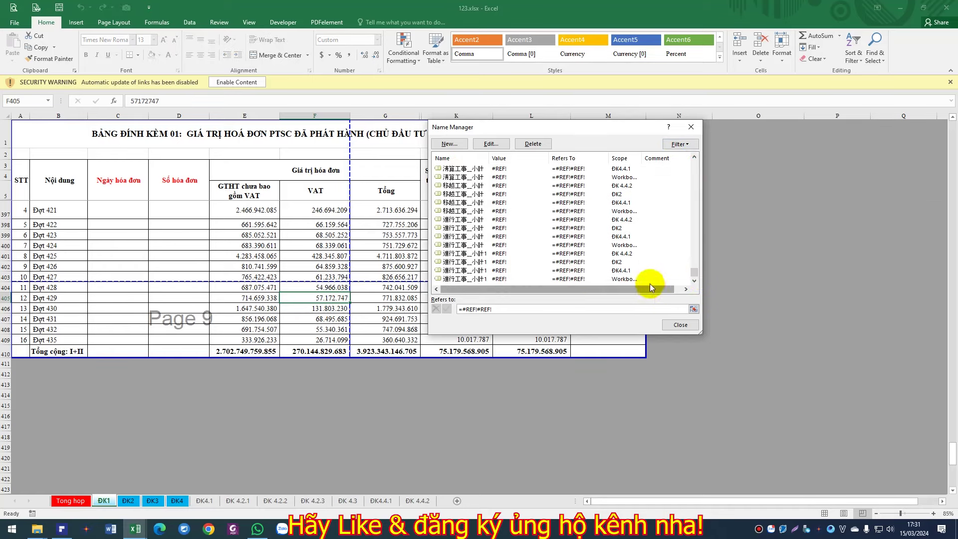
shift+click(558, 279)
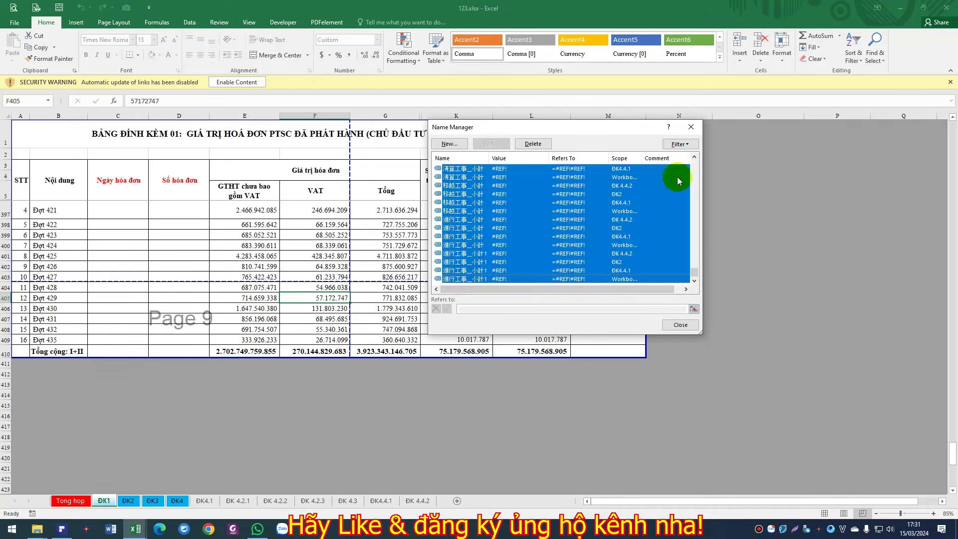
click(539, 144)
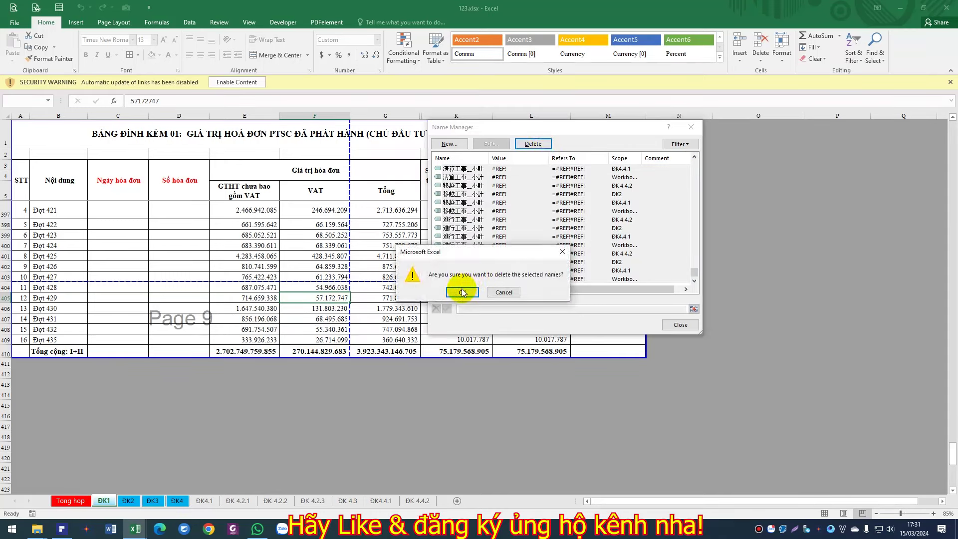
click(461, 292)
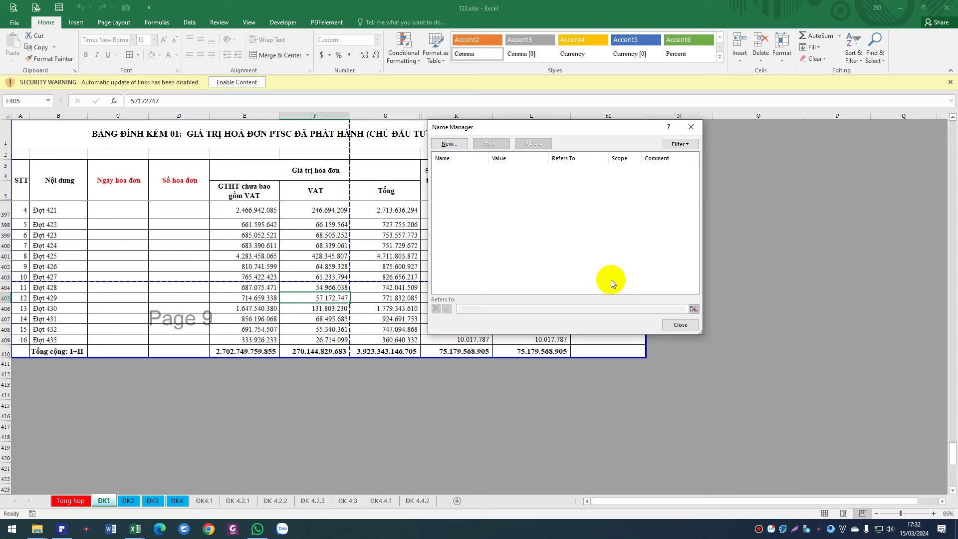
click(681, 324)
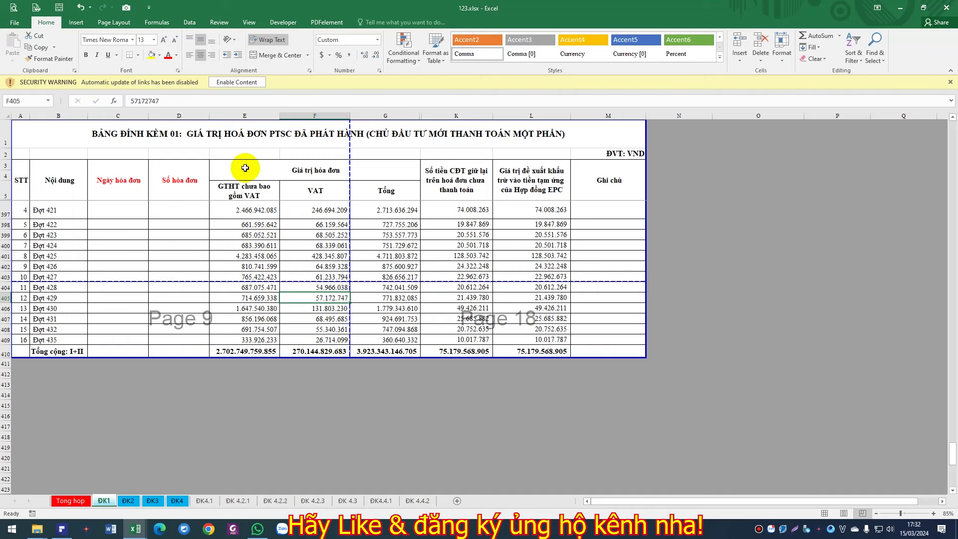
Step: Break the links to every external source workbook listed in Edit Links
click(185, 24)
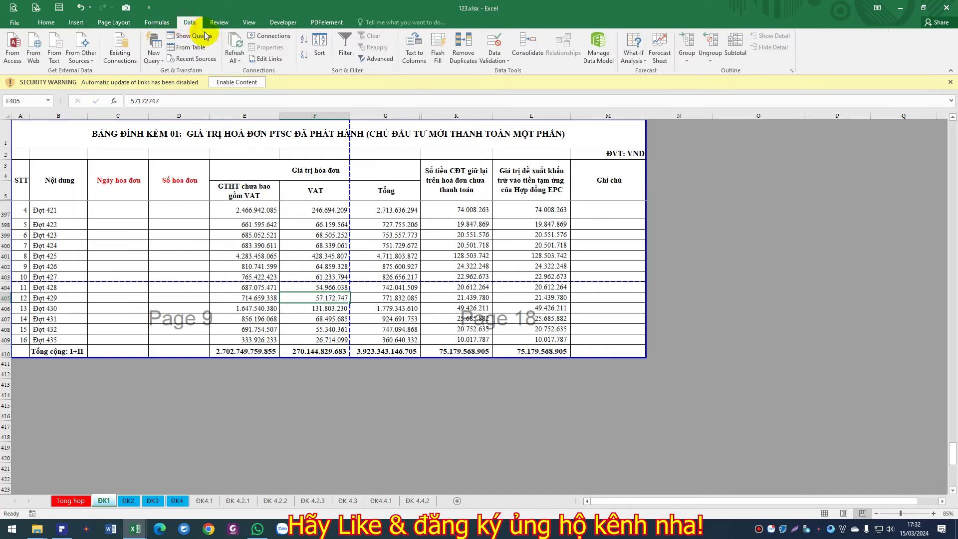
click(269, 60)
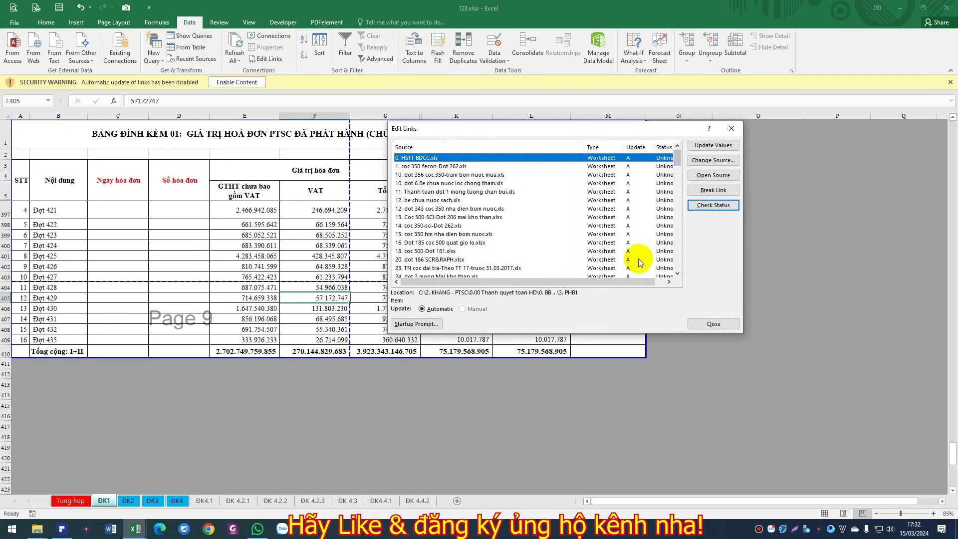
drag(650, 281, 660, 281)
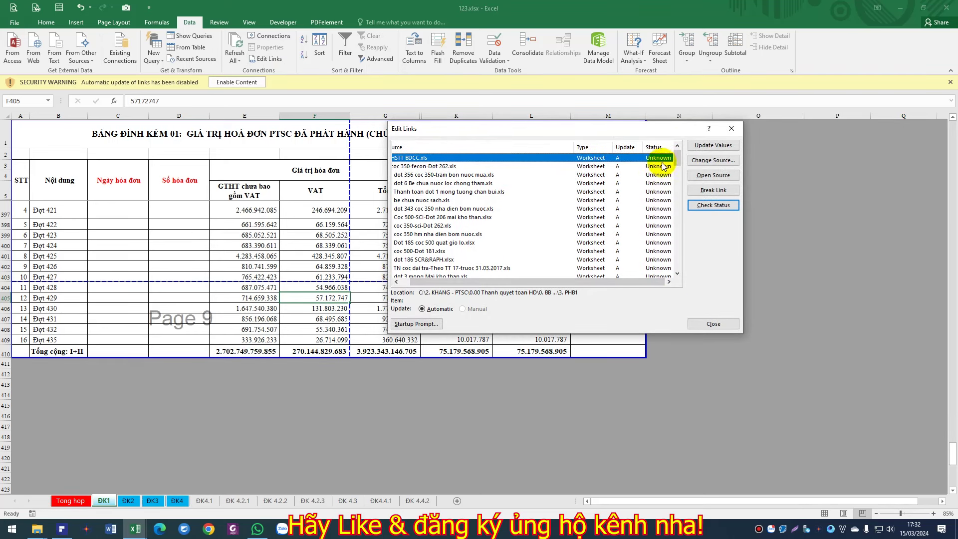
drag(677, 156, 677, 264)
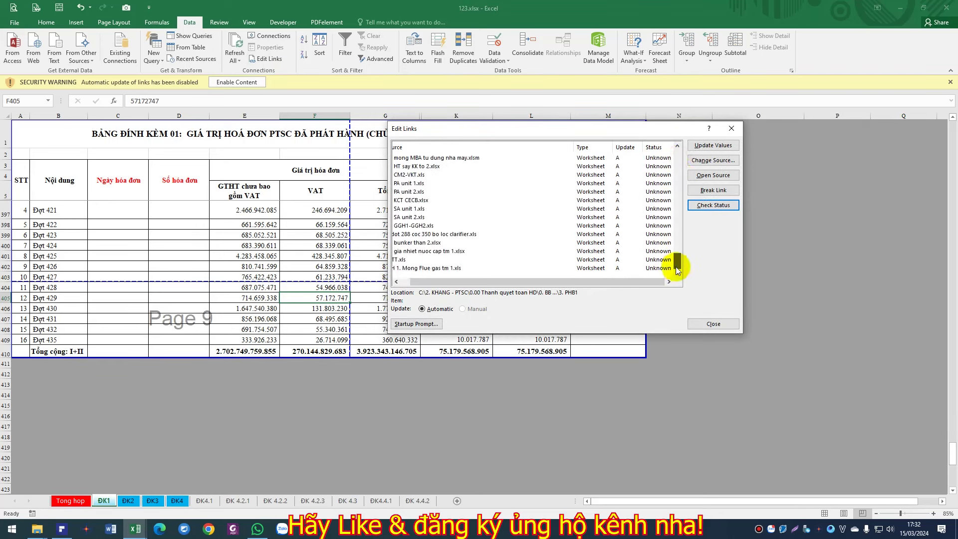
click(439, 267)
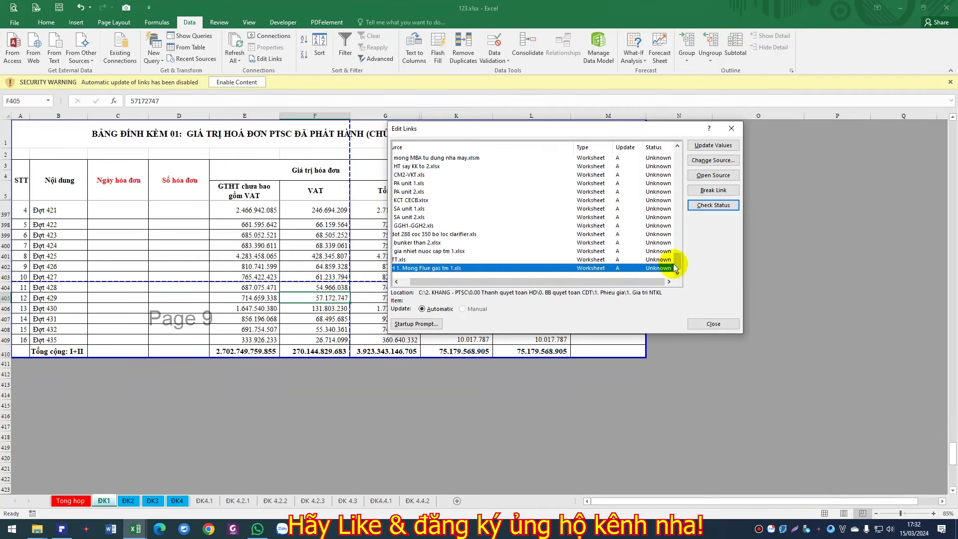
drag(676, 261, 672, 170)
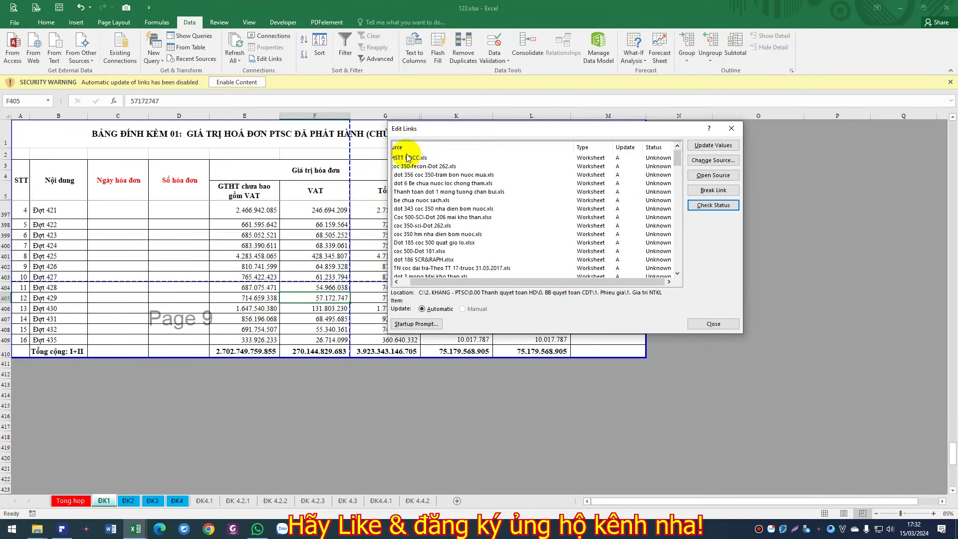
shift+click(407, 157)
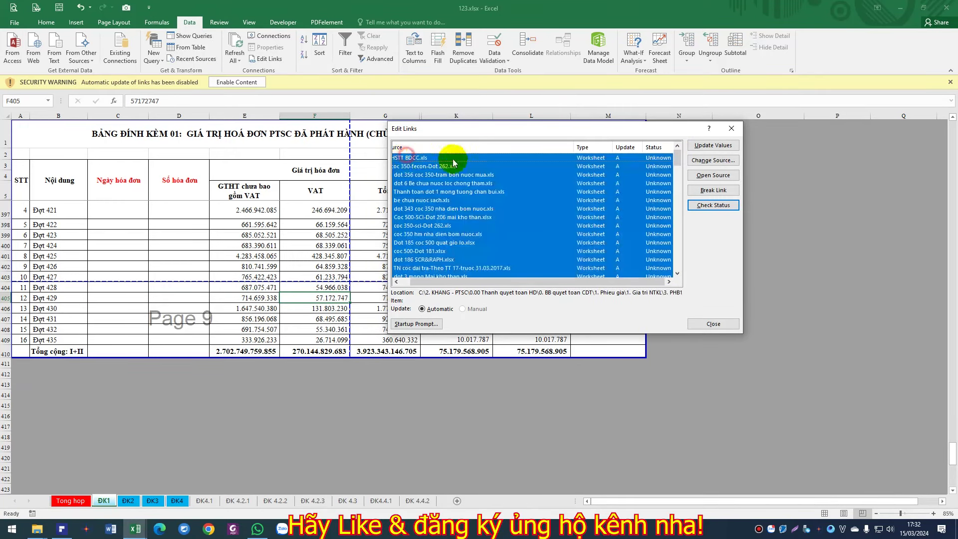
click(718, 195)
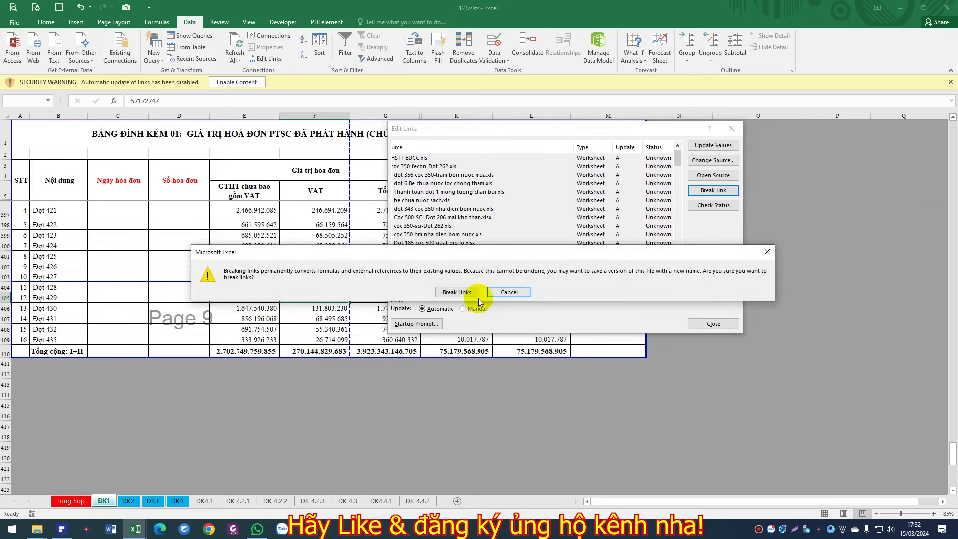
click(457, 293)
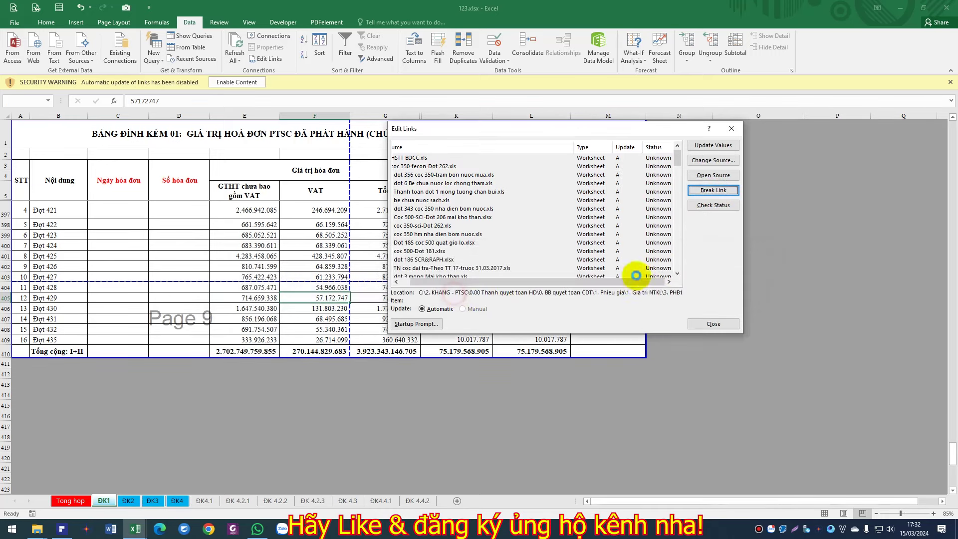
Step: Clear the security warning with Enable Content and return to the folder, now showing 344 KB
click(712, 325)
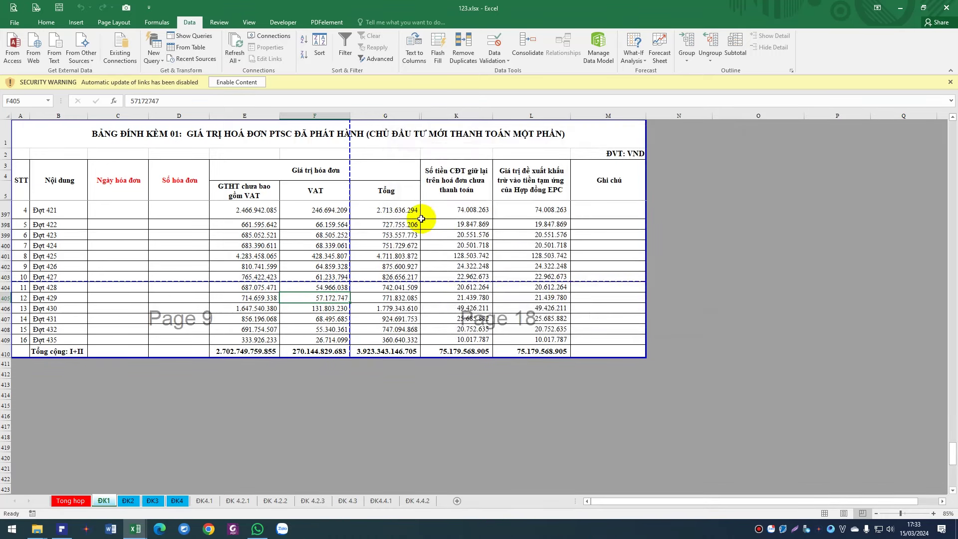
click(231, 83)
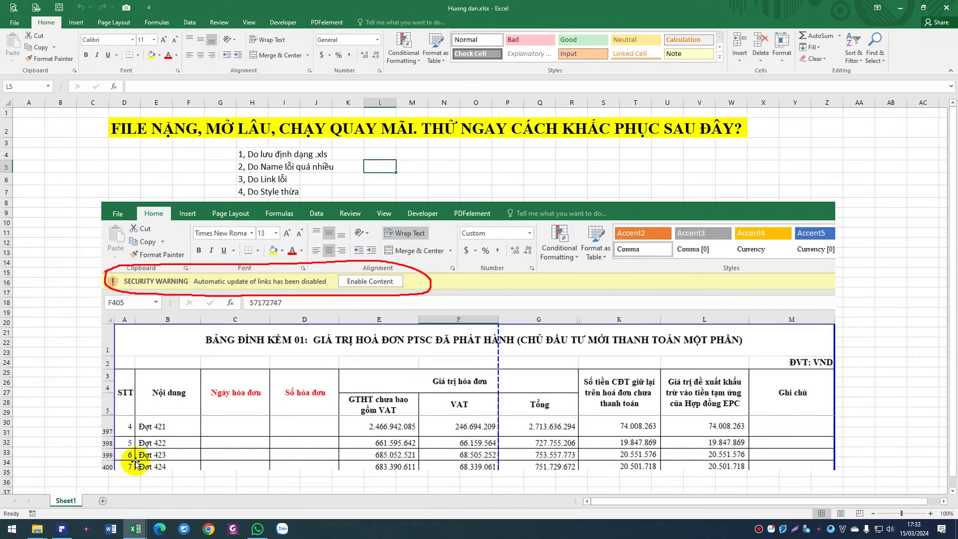
click(50, 495)
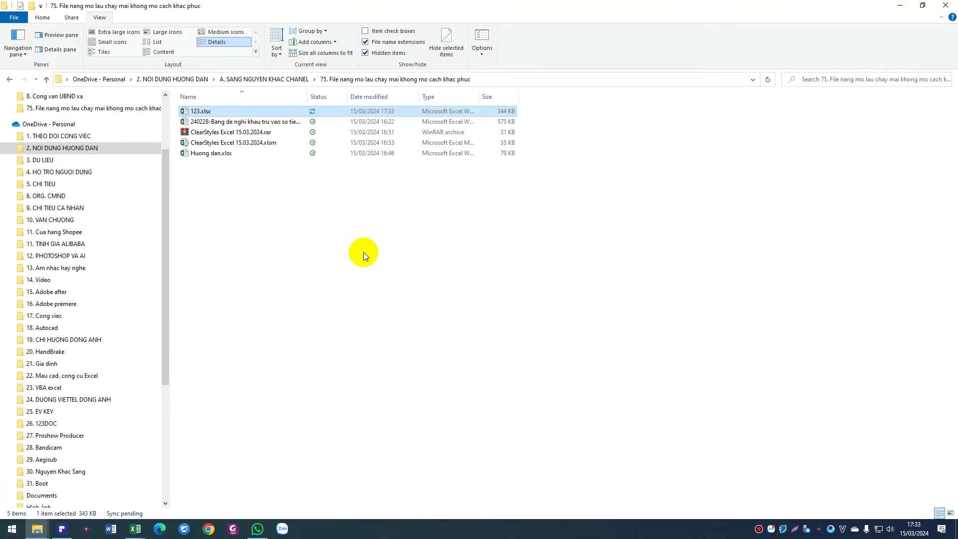
Step: Refresh the folder to confirm 123.xlsx is 344 KB and reopen it in Excel
right_click(350, 214)
click(382, 253)
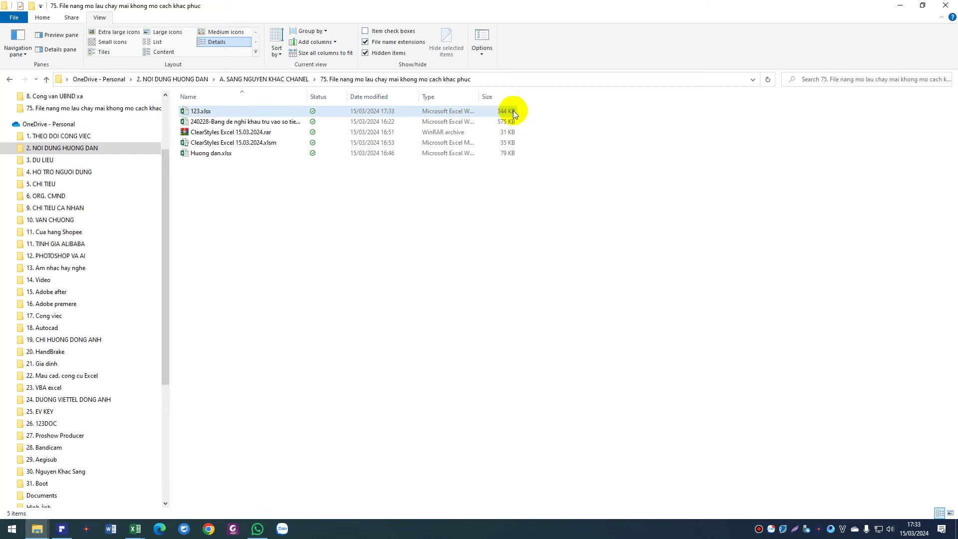
click(247, 112)
right_click(248, 111)
click(277, 117)
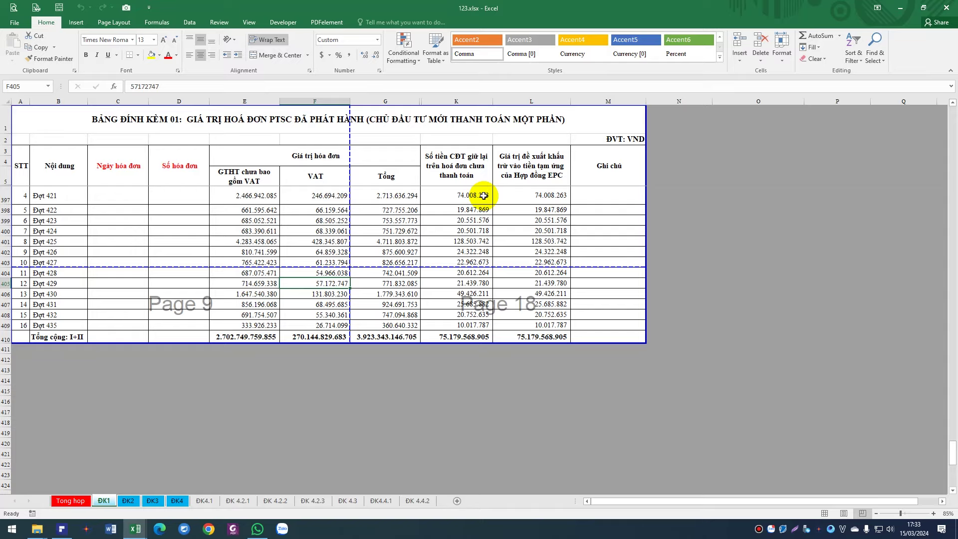
Step: Review the list of causes in the Huong dan tutorial workbook and the project folder
click(135, 529)
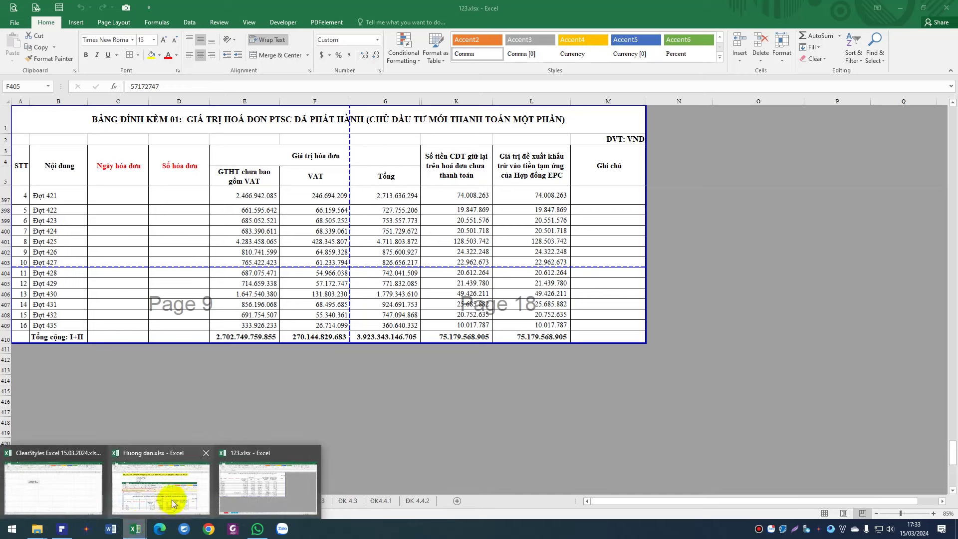
click(168, 489)
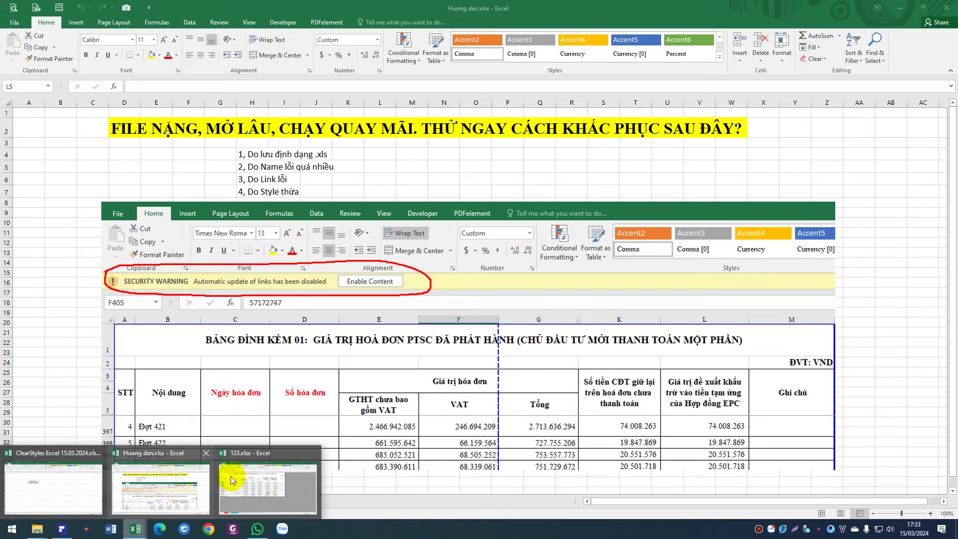
click(265, 154)
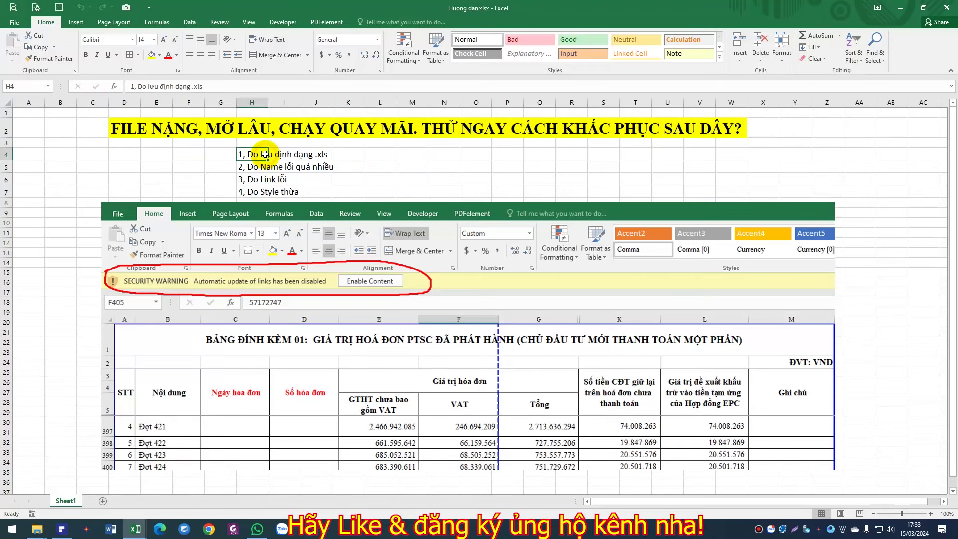
click(257, 192)
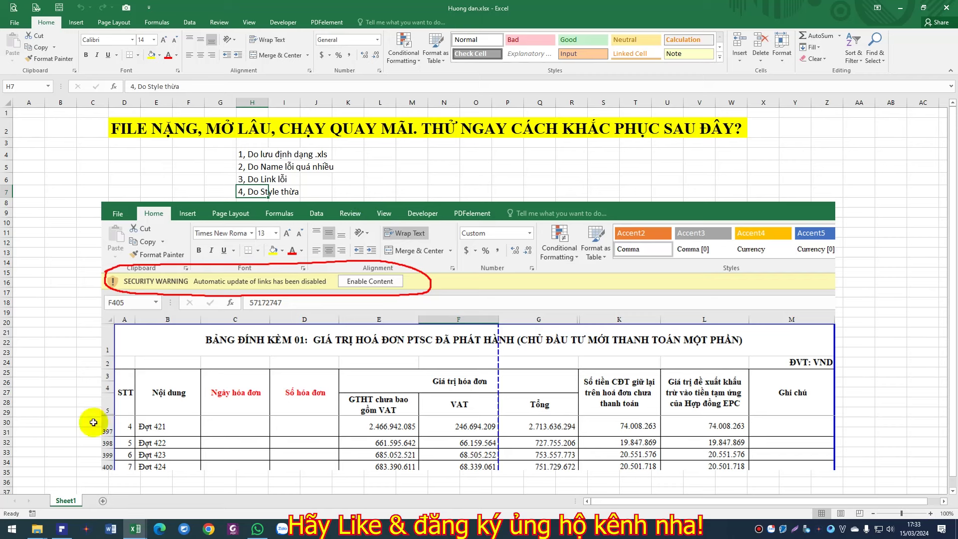
click(36, 529)
click(82, 486)
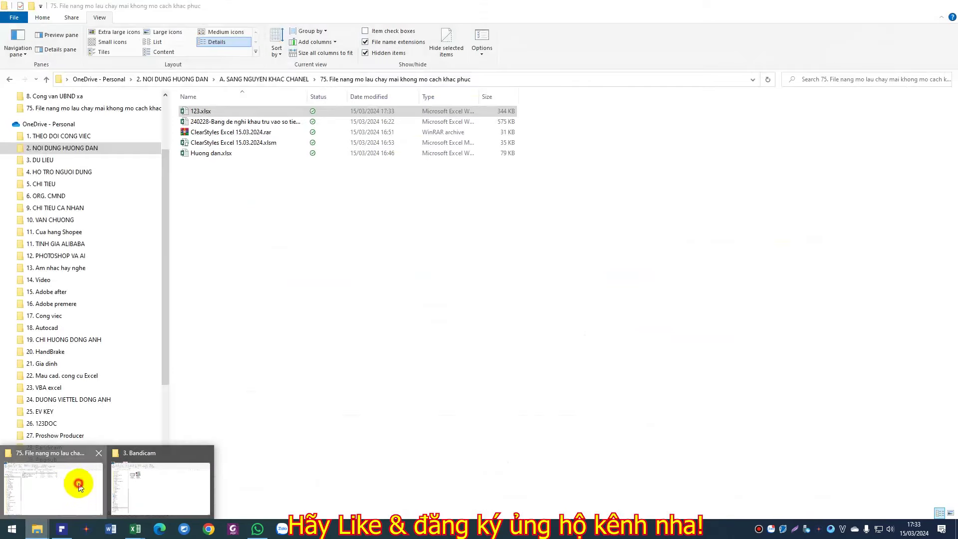
mouse_move(135, 529)
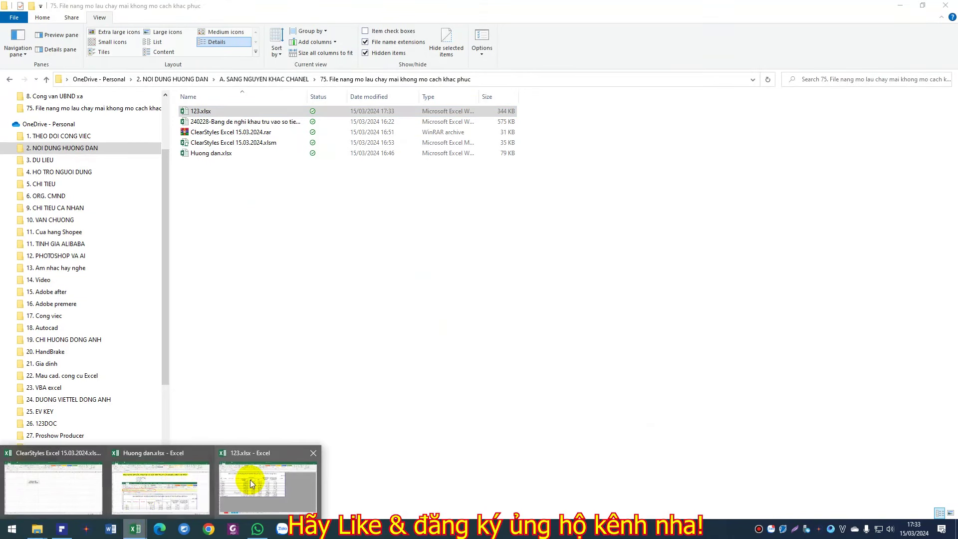
Step: Close 123.xlsx and bring up the ClearStyles Excel 15.03.2024.xlsm macro workbook
click(246, 481)
click(953, 9)
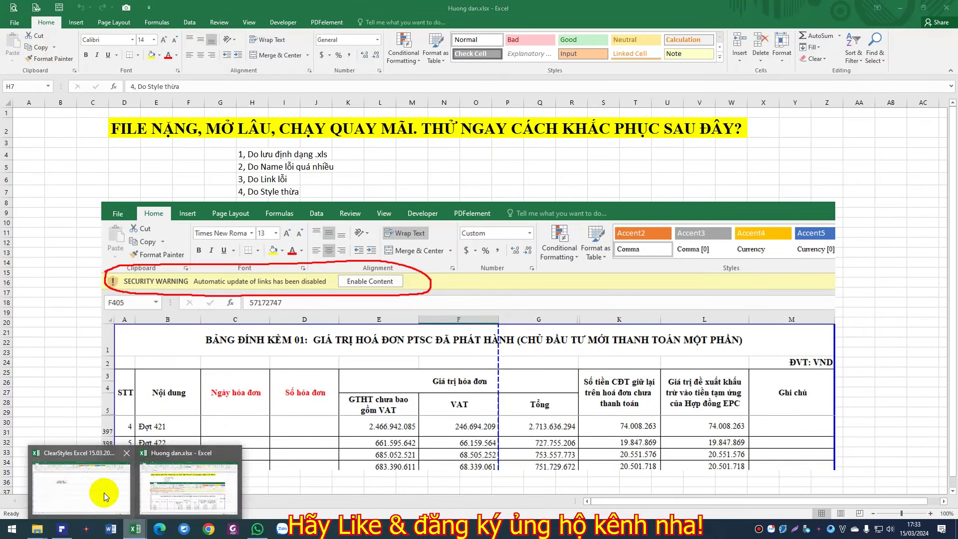
click(101, 496)
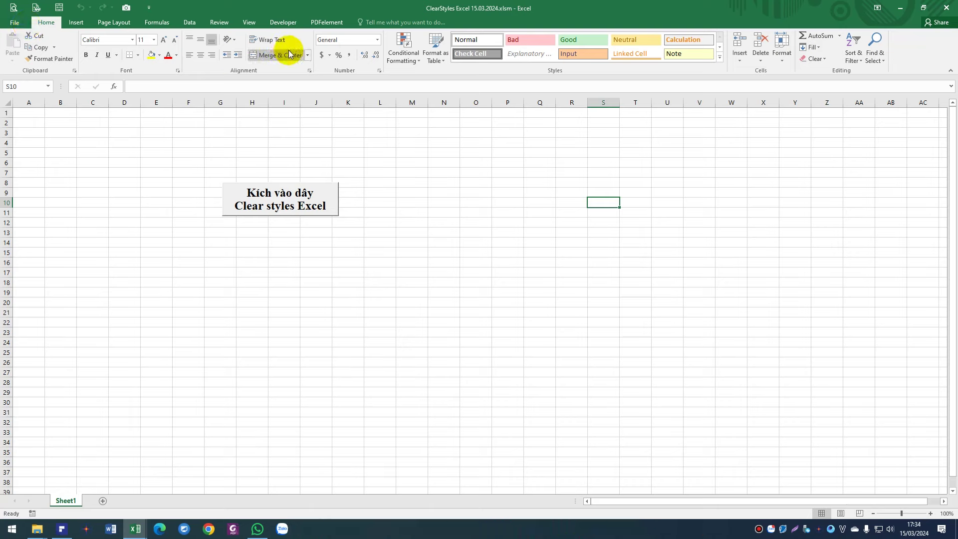
Step: Run the 'Clear styles Excel' macro on 123.xlsx, removing 1016 junk styles, and dismiss its messages
click(282, 205)
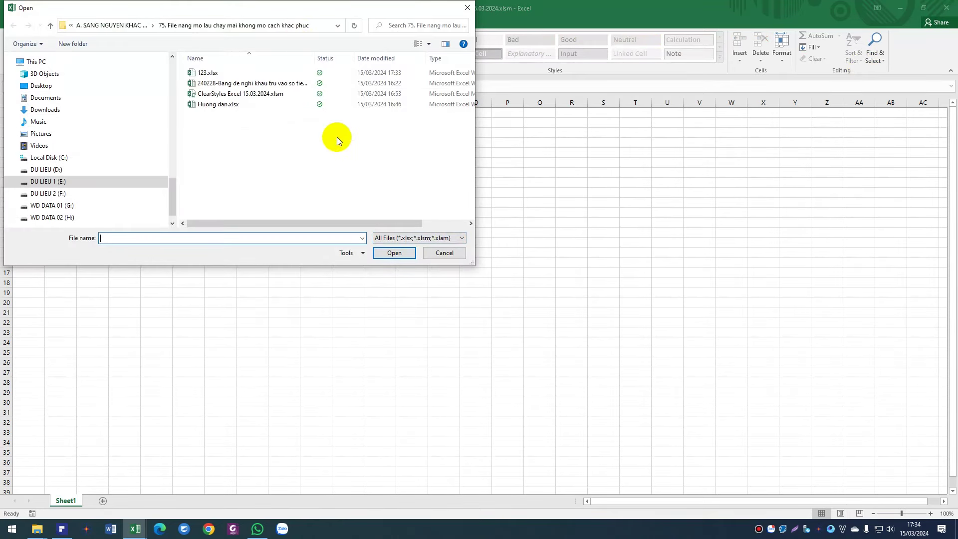
click(209, 75)
drag(366, 223, 428, 263)
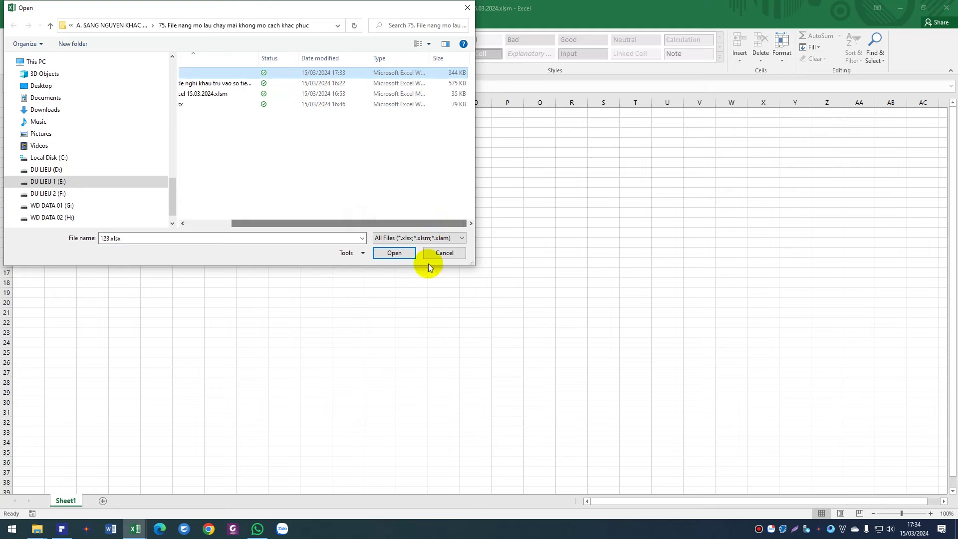
click(394, 254)
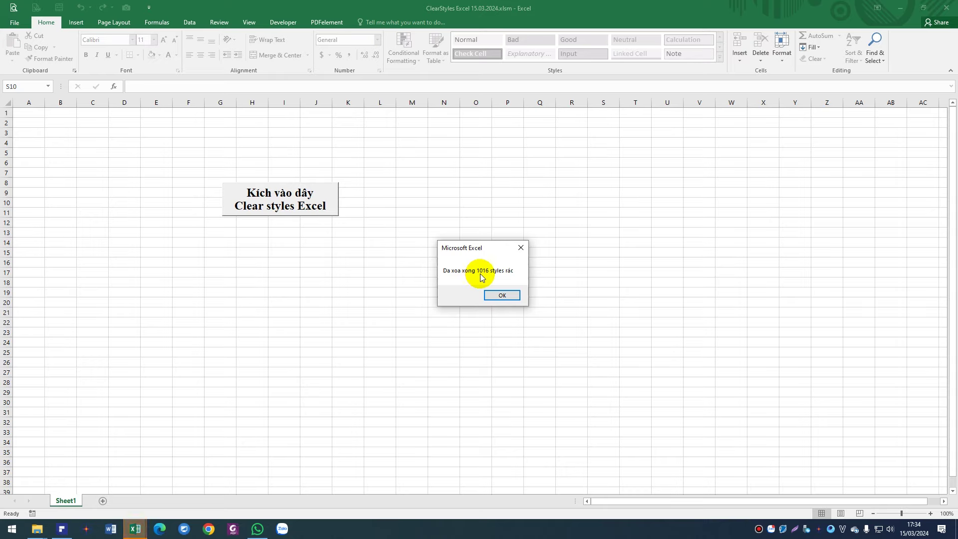
click(503, 295)
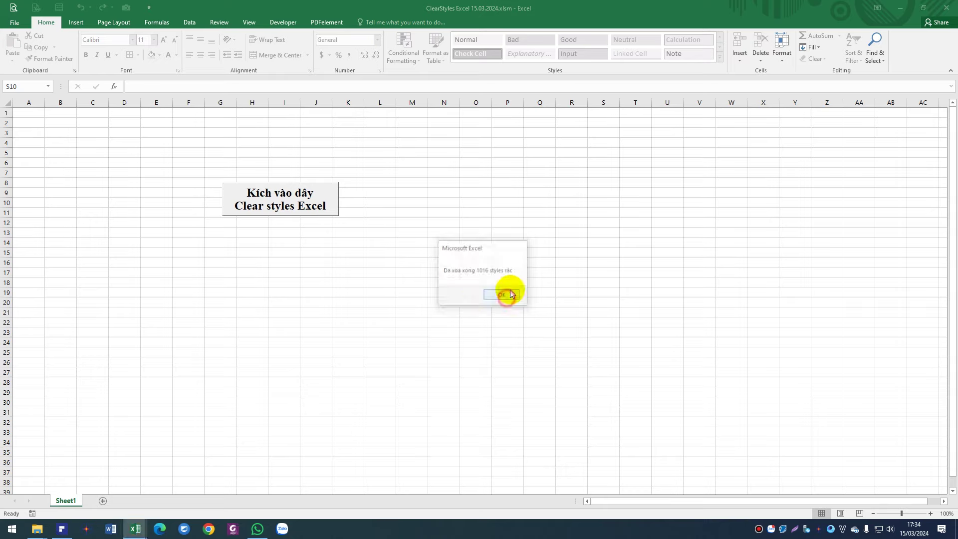
click(947, 8)
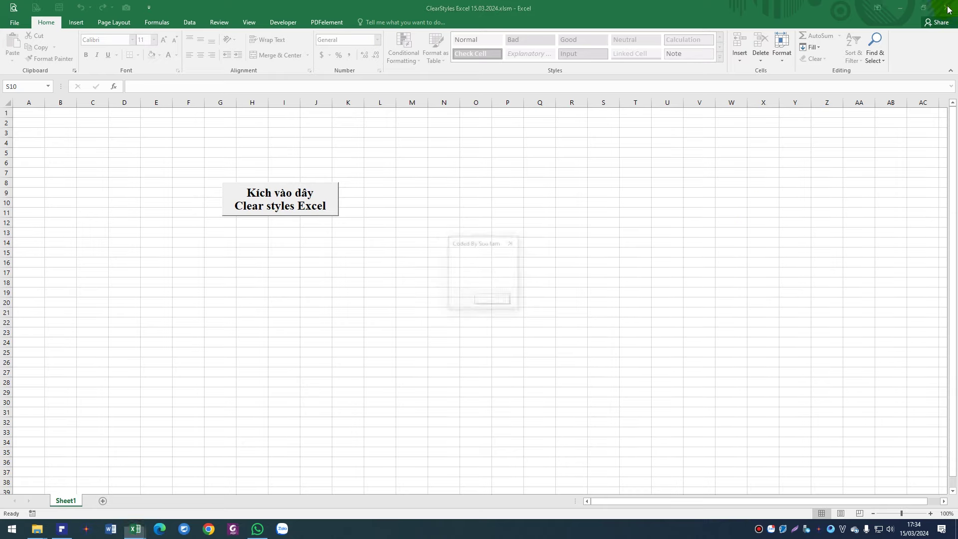
click(498, 301)
mouse_move(37, 528)
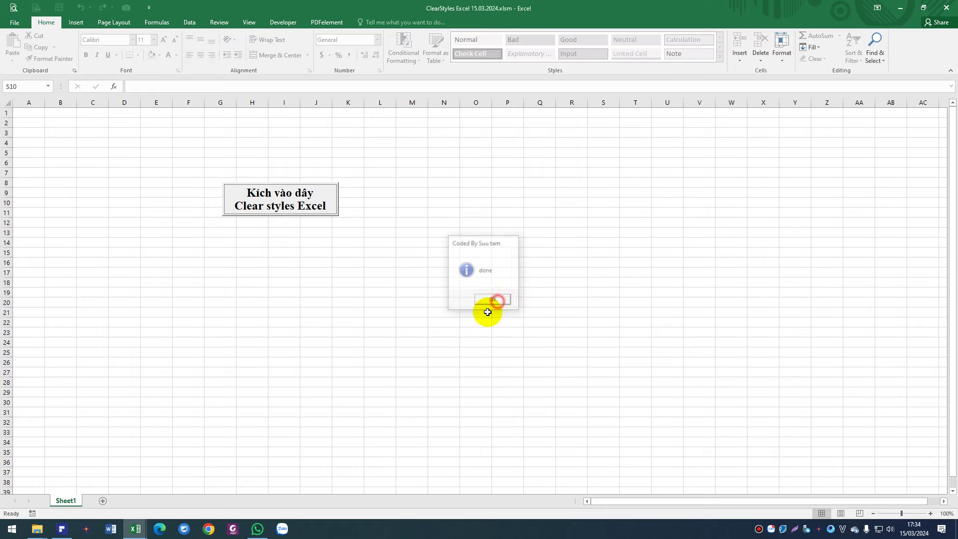
Step: Refresh the folder to see 123.xlsx at 332 KB, then reopen it in Excel
click(67, 487)
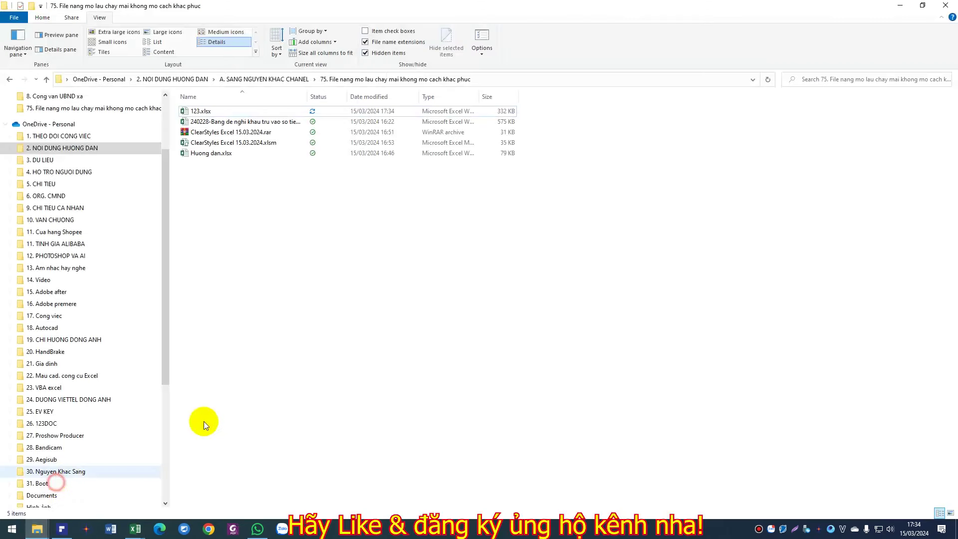
right_click(382, 222)
click(406, 266)
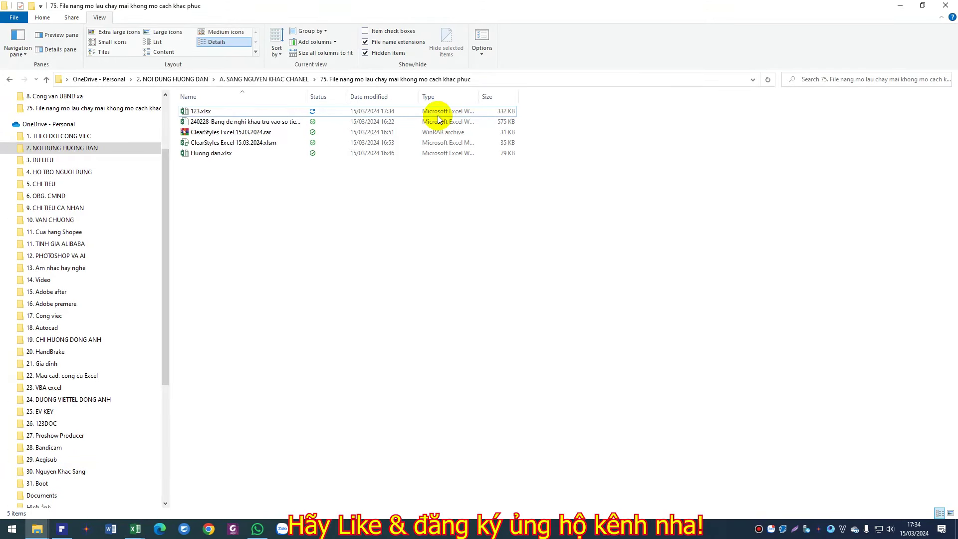
click(207, 110)
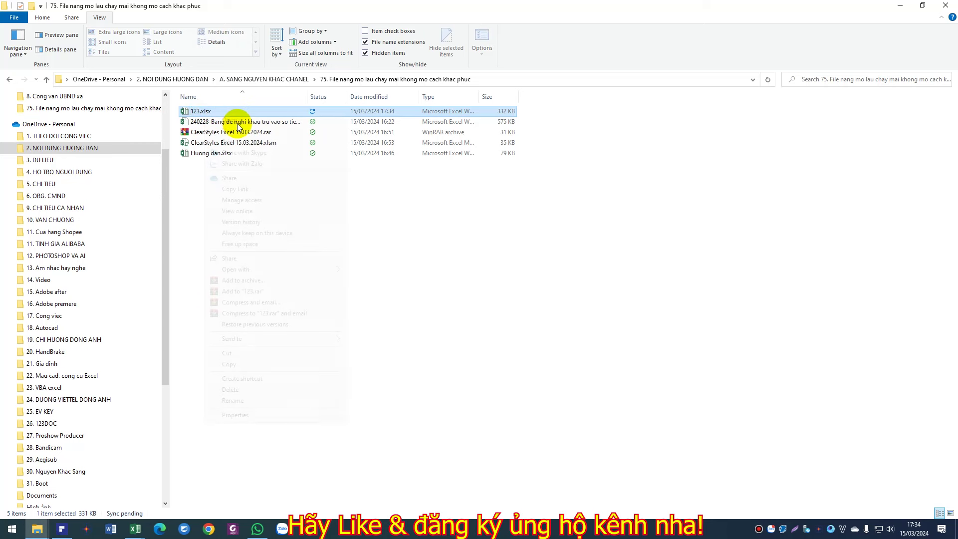
right_click(224, 114)
click(235, 122)
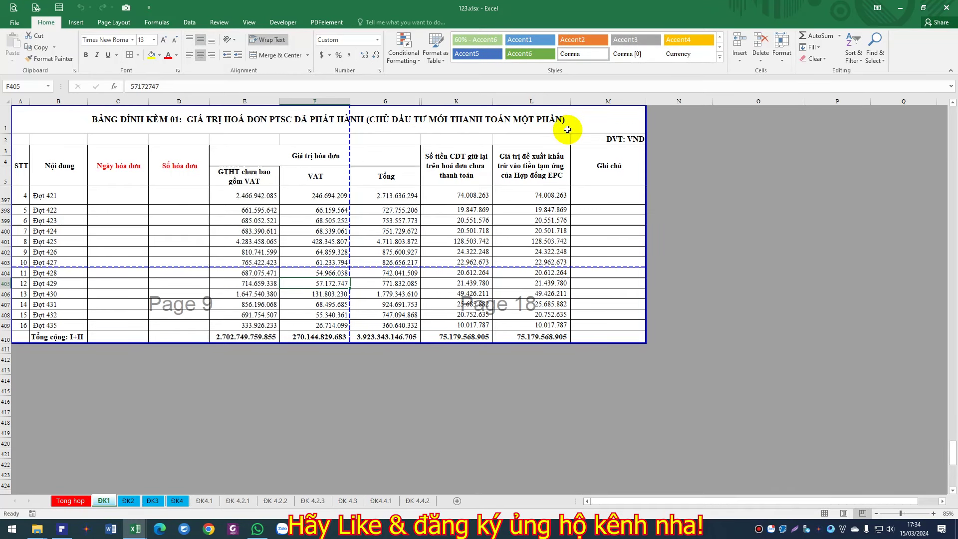
Step: Confirm the Cell Styles gallery holds only built-in styles, then go back to the tutorial folder
click(719, 58)
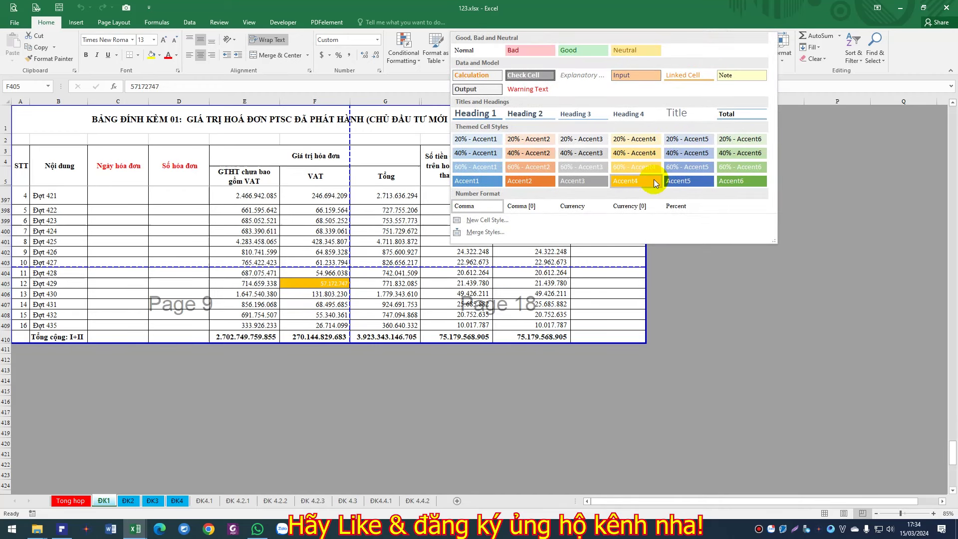
click(754, 289)
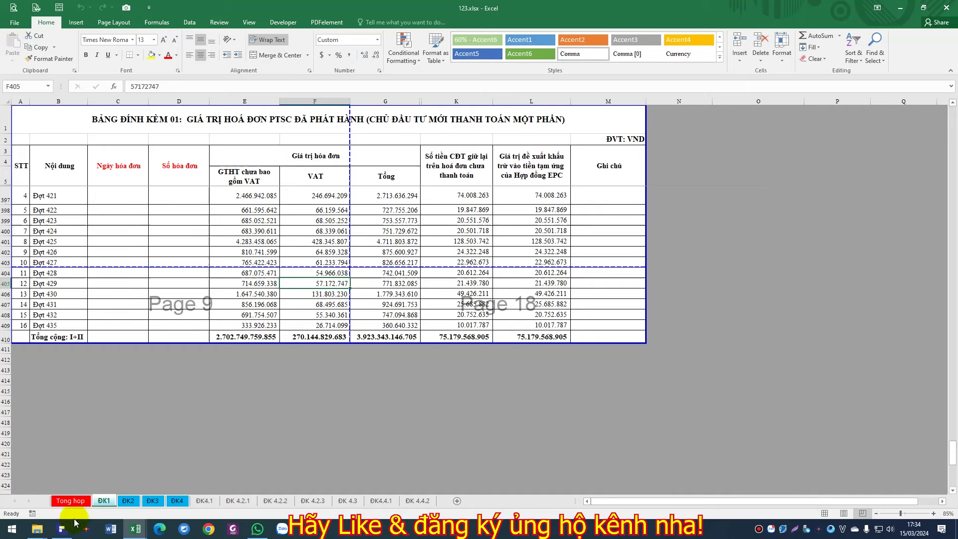
click(59, 499)
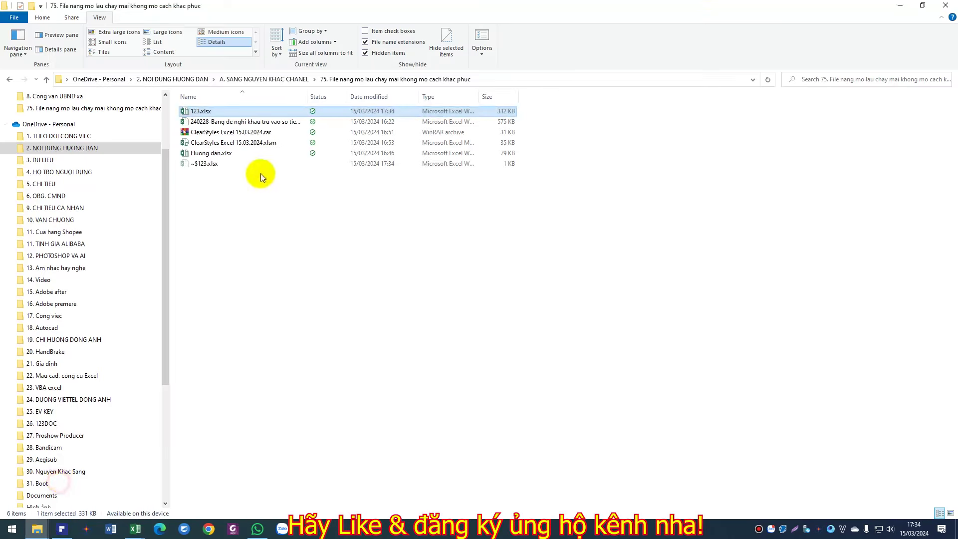
Step: Open the original uncleaned 240228 proposal workbook (575 KB) in Excel for comparison
click(218, 125)
right_click(224, 123)
click(252, 128)
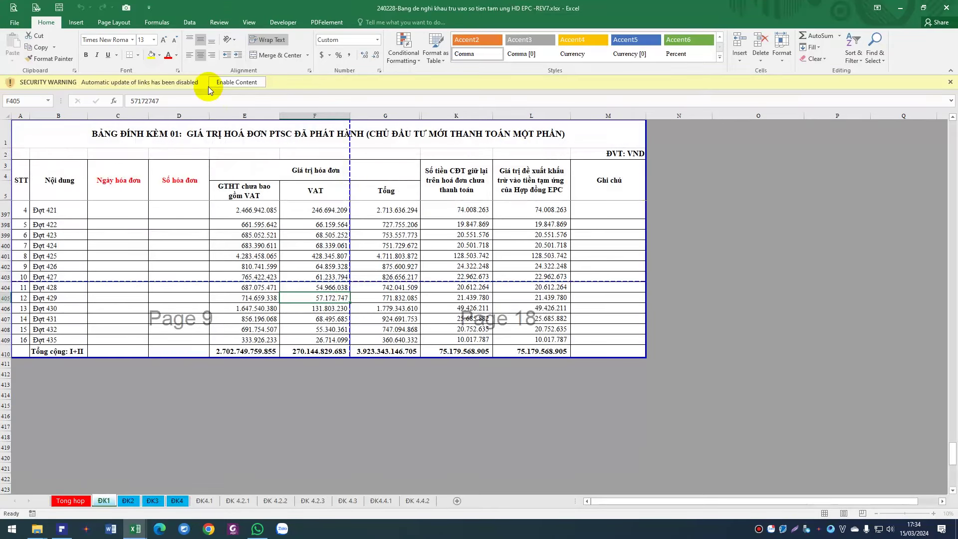
click(719, 59)
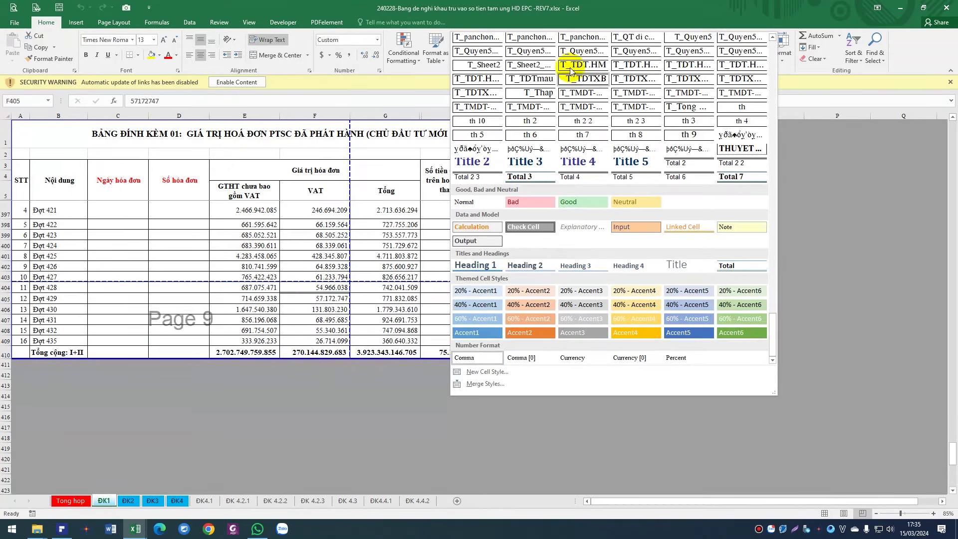
scroll(676, 129, up, 5)
scroll(646, 186, up, 5)
scroll(733, 210, up, 5)
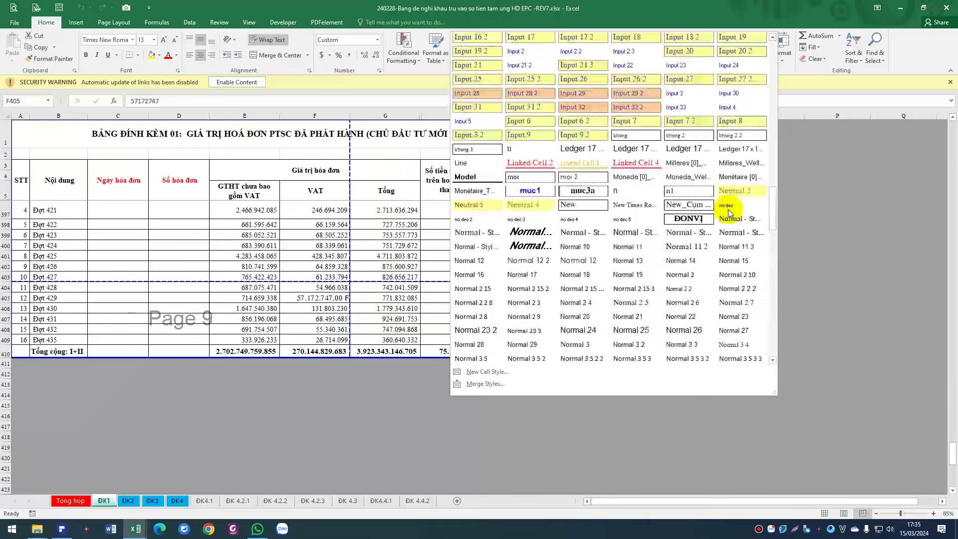
scroll(729, 210, up, 8)
click(850, 201)
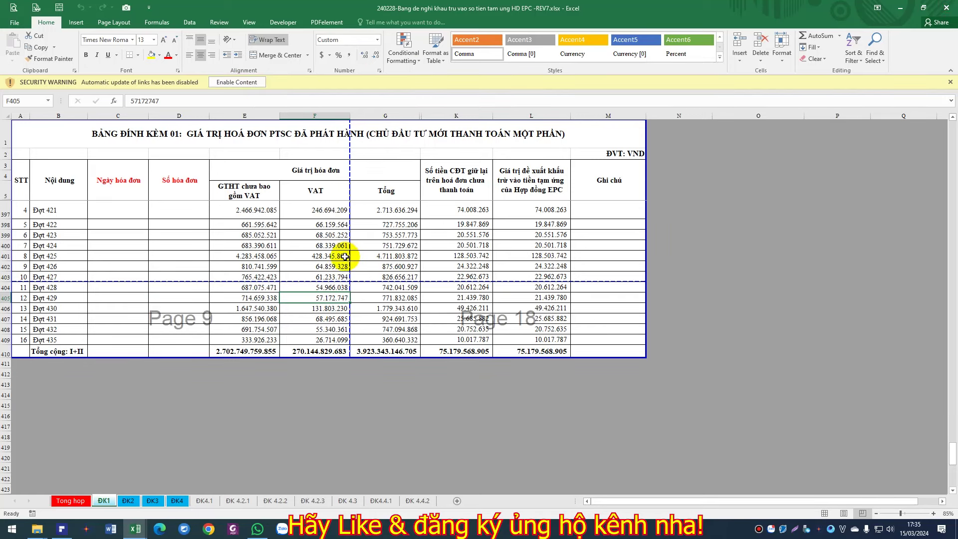
key(ctrl+F3)
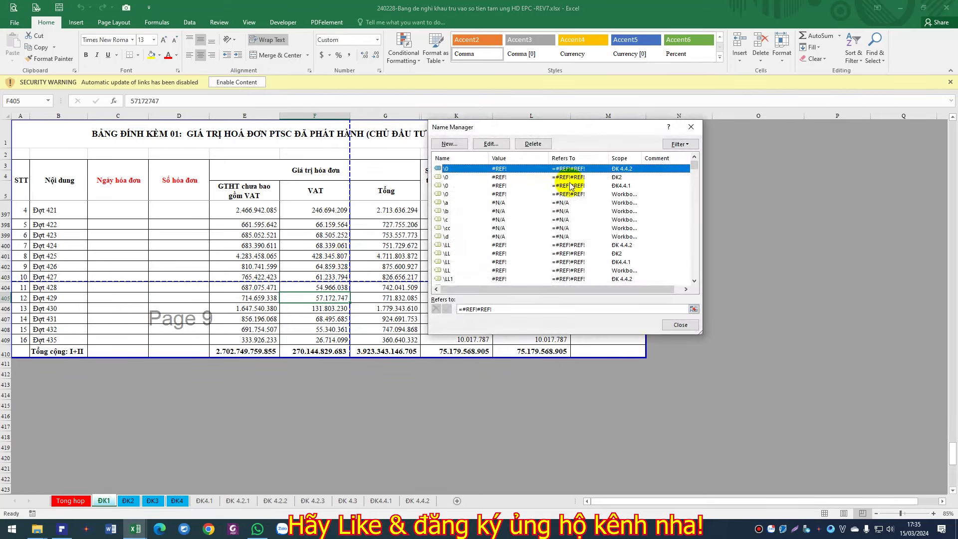
click(681, 325)
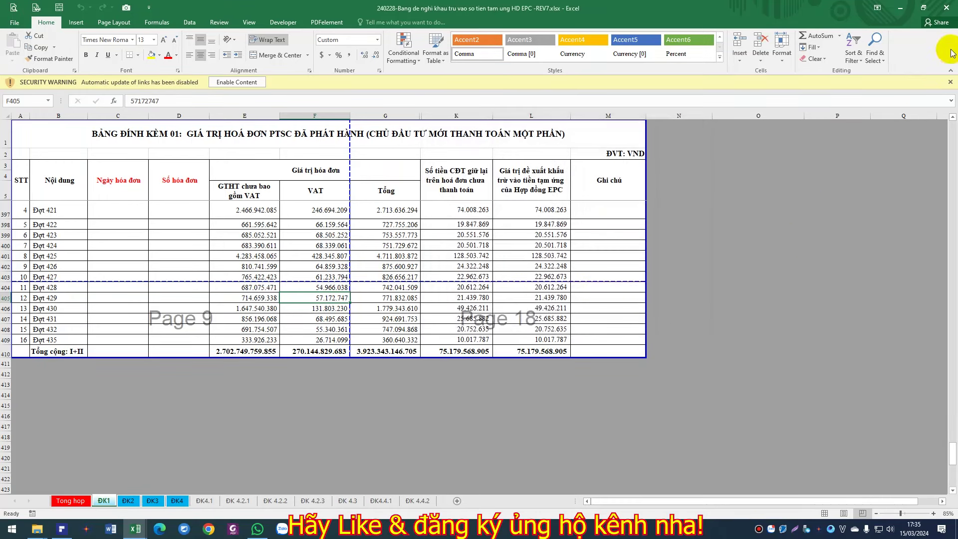
mouse_move(135, 528)
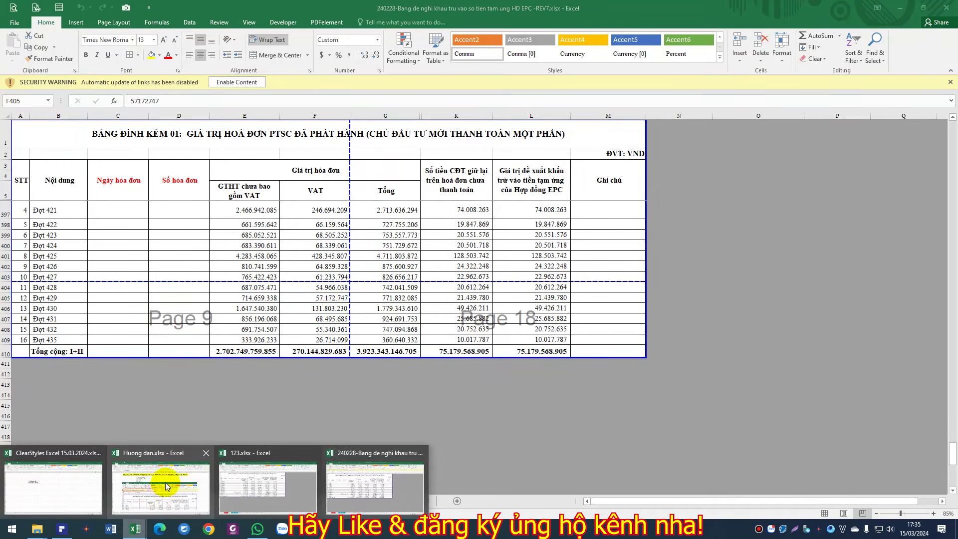
Step: Switch back to the Huong dan.xlsx guide listing the four slow-file causes
click(167, 479)
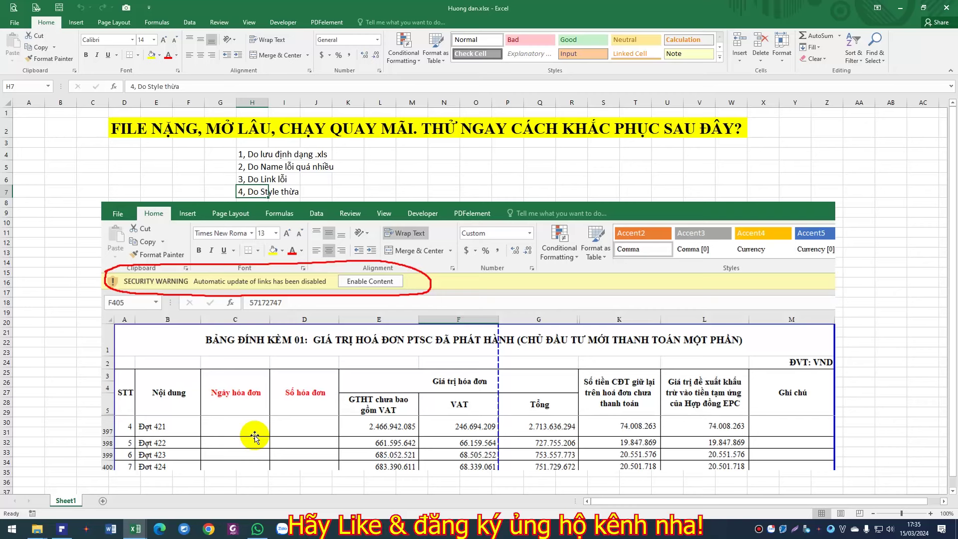